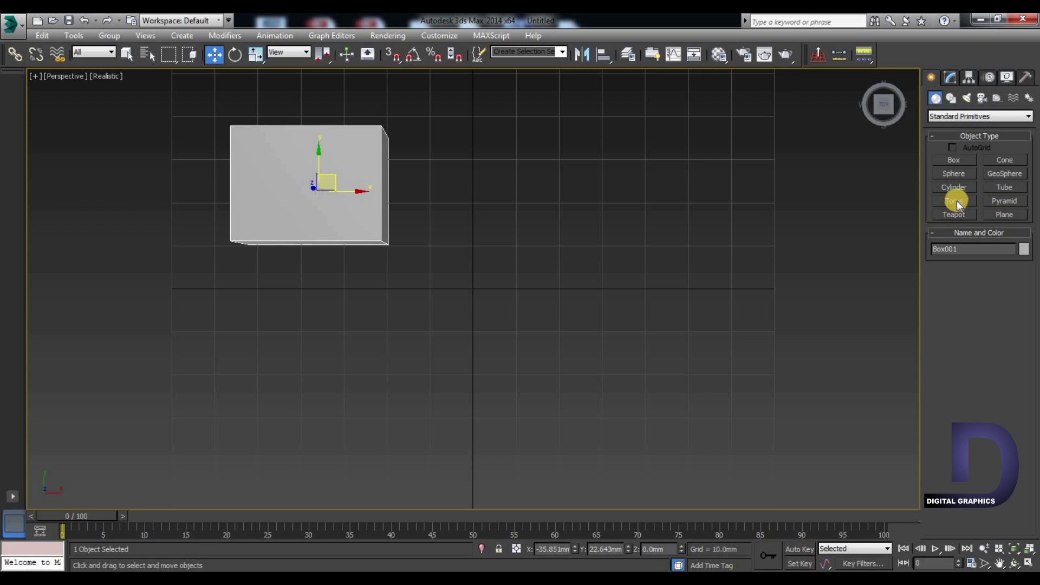
Create a sphere on the grid beside the box, across the vertical axis line.
click(954, 173)
drag(572, 162, 606, 202)
key(w)
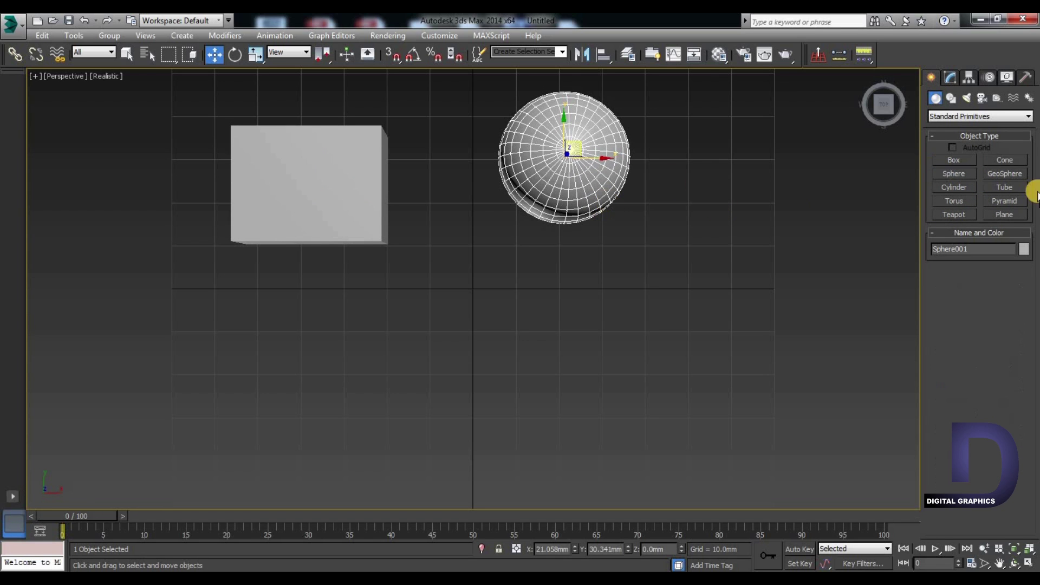
Create a teapot with a radius of about 11.6 mm in front of the box and sphere.
click(955, 216)
drag(489, 417, 460, 367)
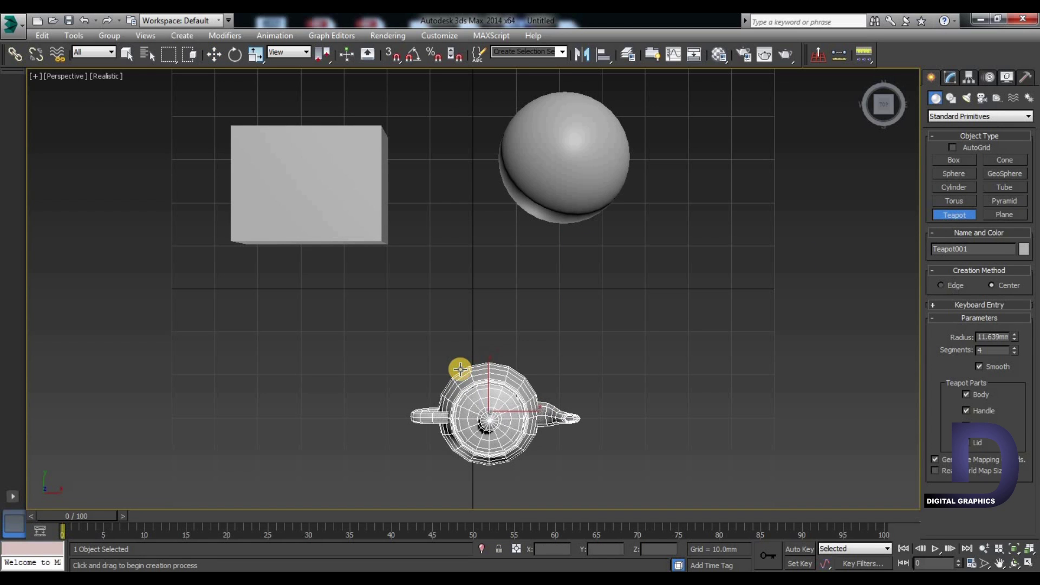
key(w)
alt+middle_drag(318, 423, 301, 354)
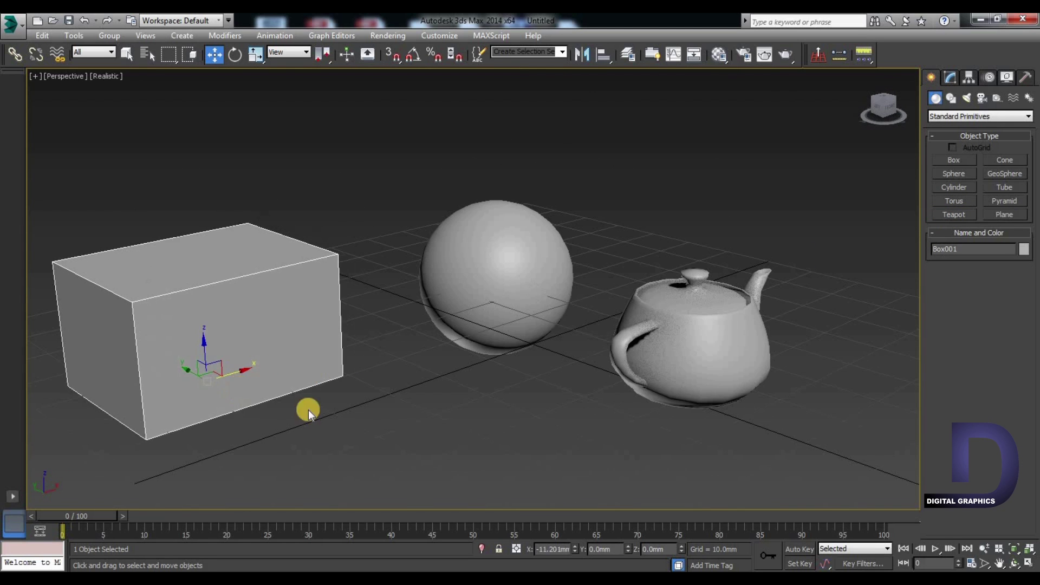
Select all objects in the scene at once and clear the selection again.
click(383, 395)
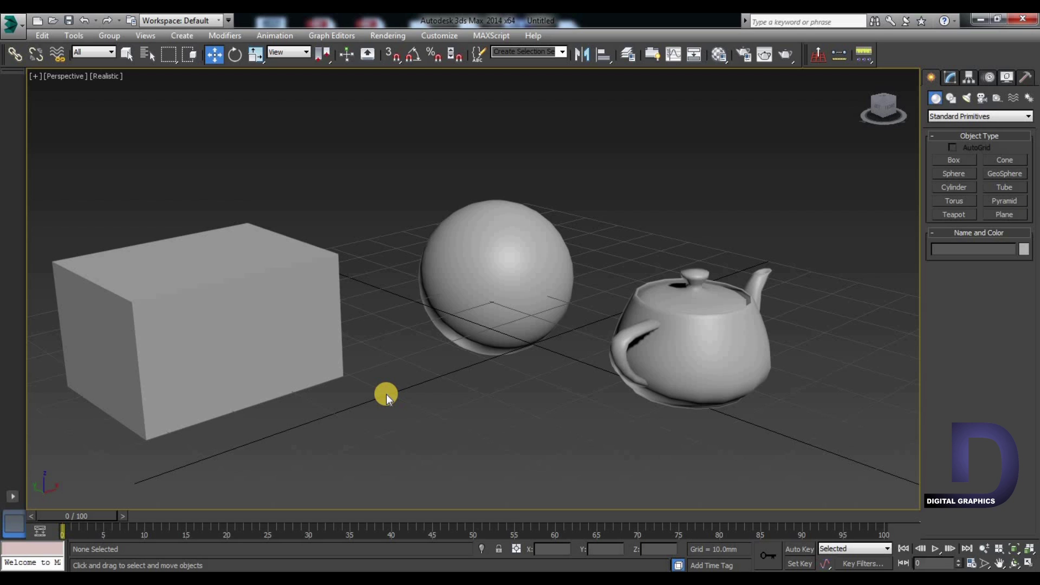
key(ctrl+a)
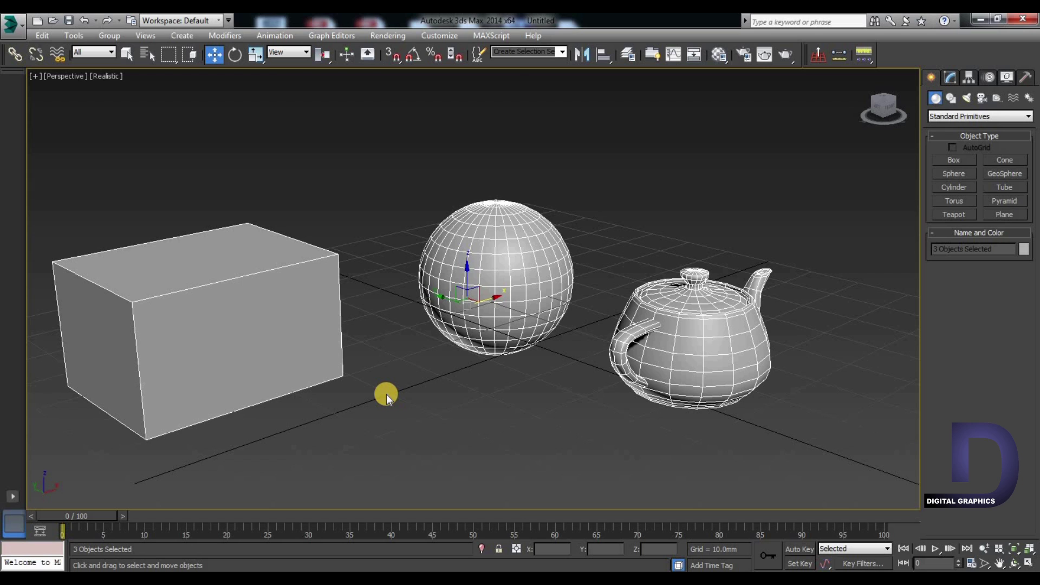
click(385, 394)
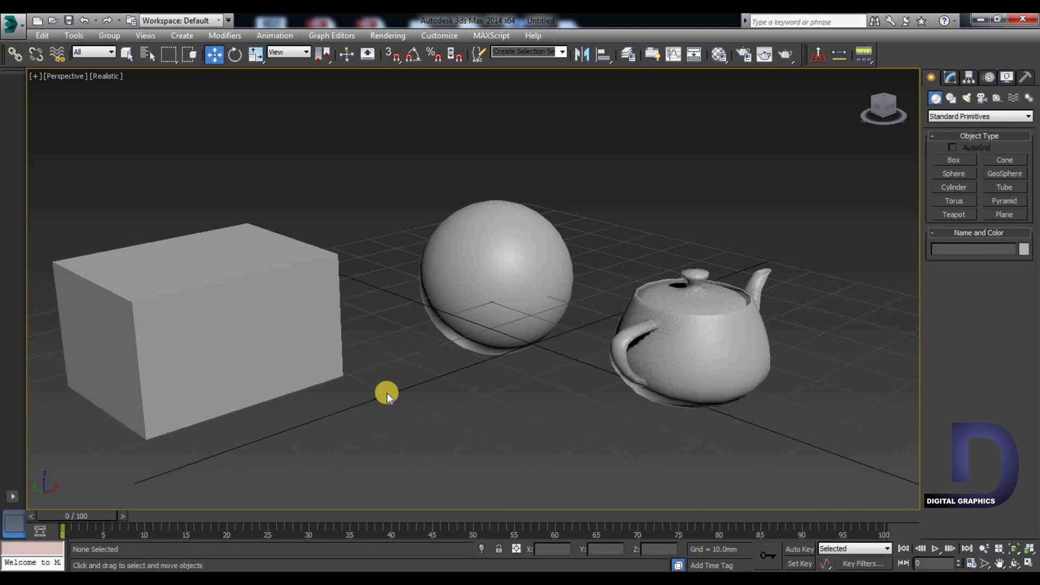
Lock the selection on the box, try picking the sphere and teapot, nudge the box slightly along X, and unlock and clear the selection.
click(235, 337)
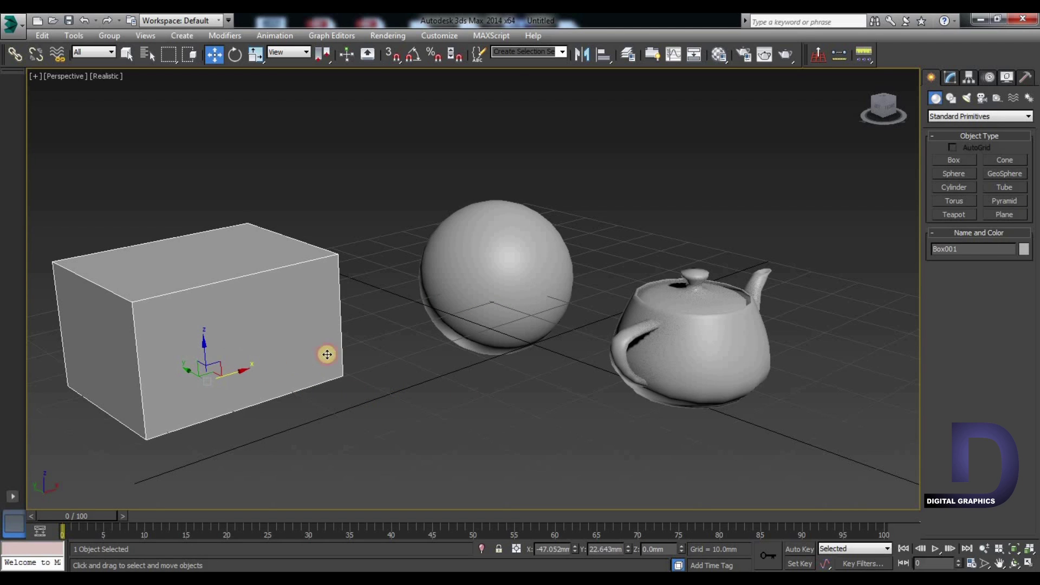
key(space)
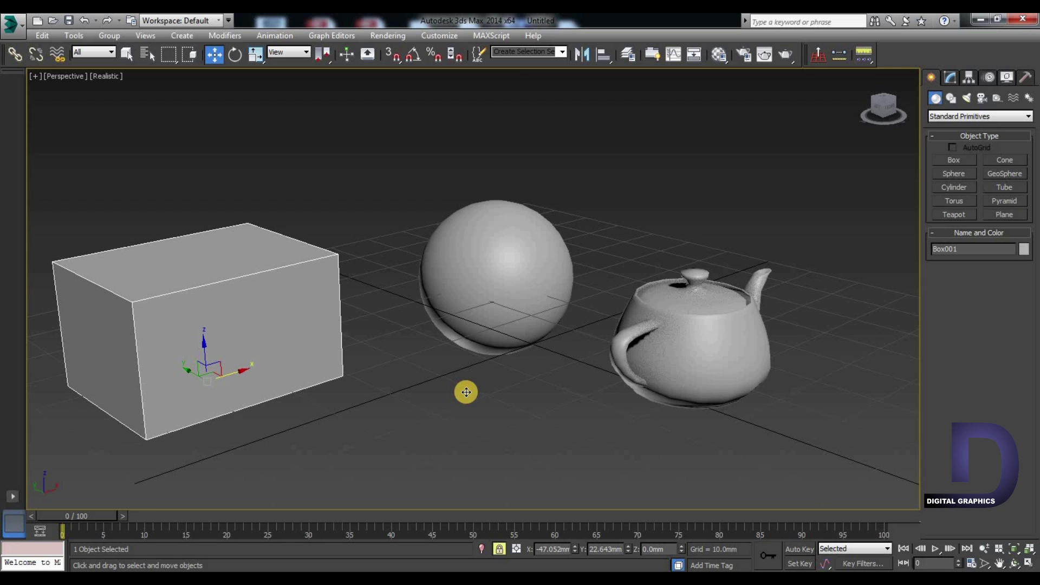
click(507, 279)
click(506, 279)
click(235, 299)
click(716, 353)
drag(381, 457, 382, 456)
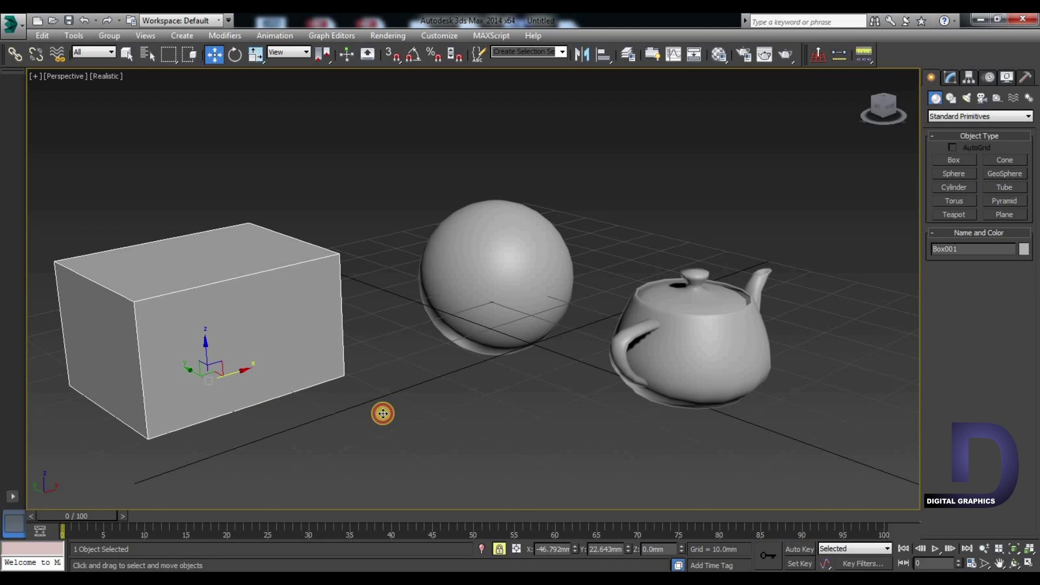
key(space)
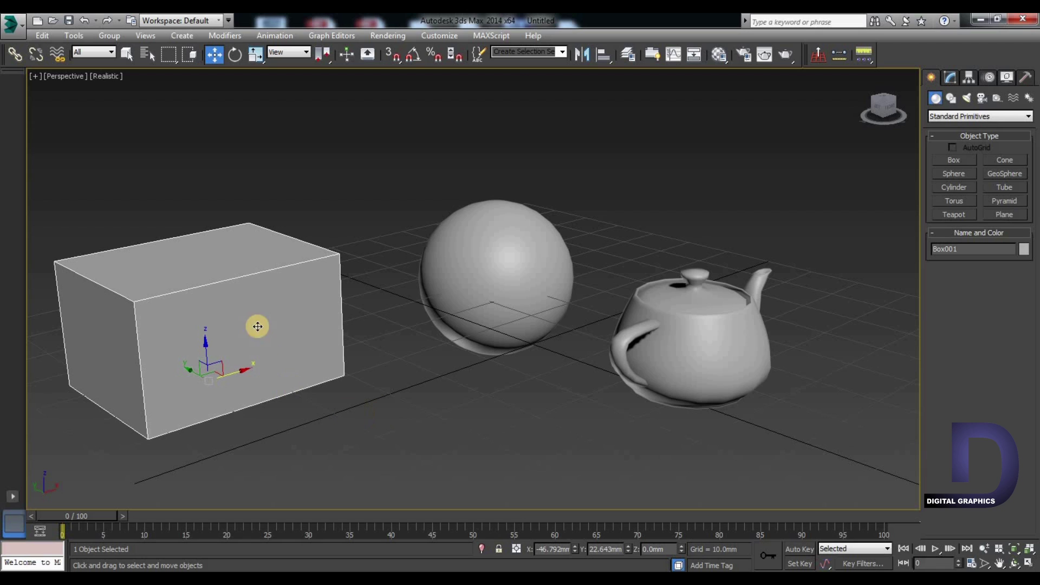
click(366, 447)
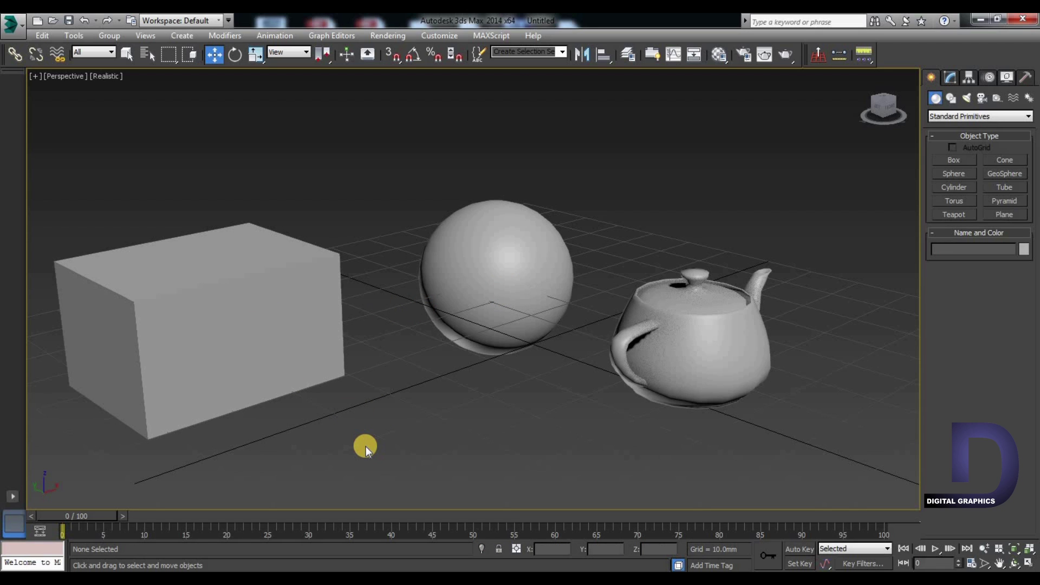
View the scene in wireframe and with edged faces, returning to plain realistic shading after each.
key(F3)
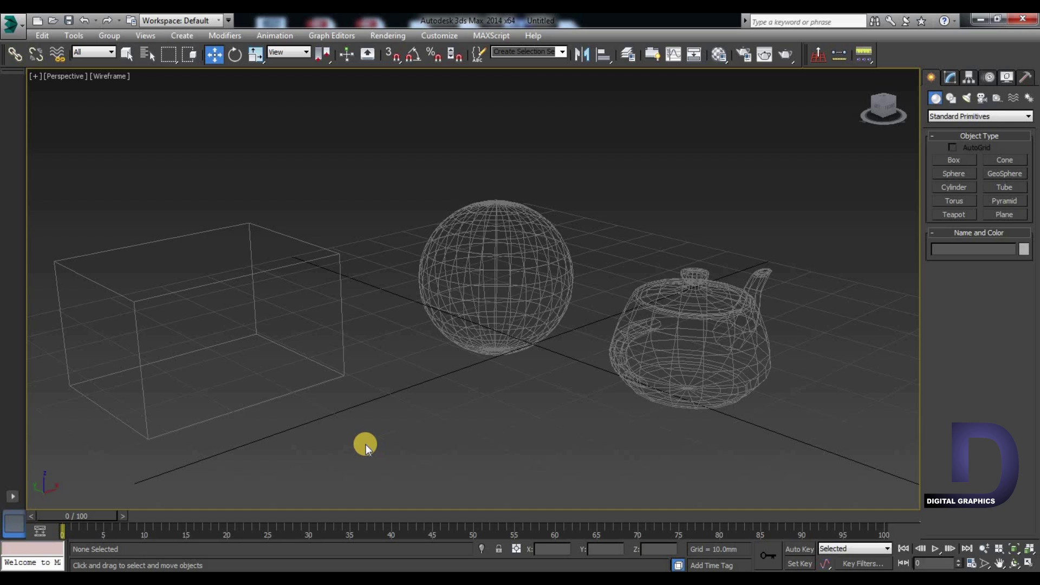
key(F3)
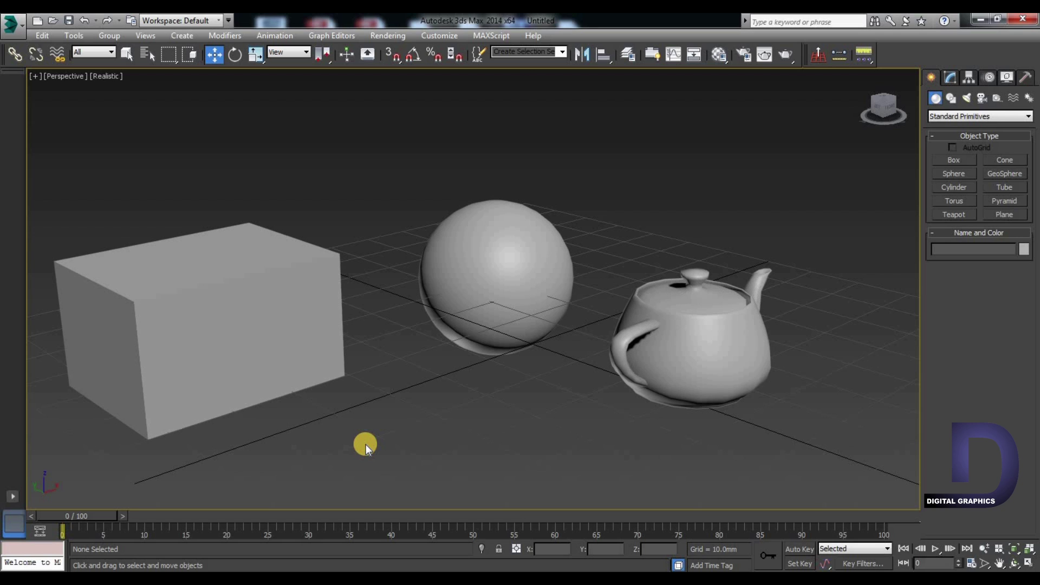
key(F4)
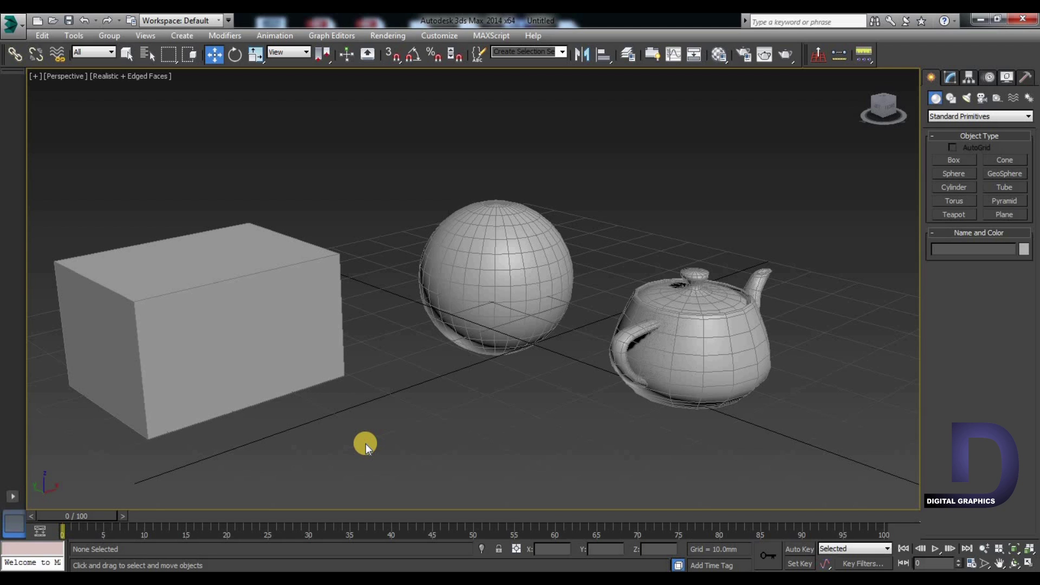
key(F4)
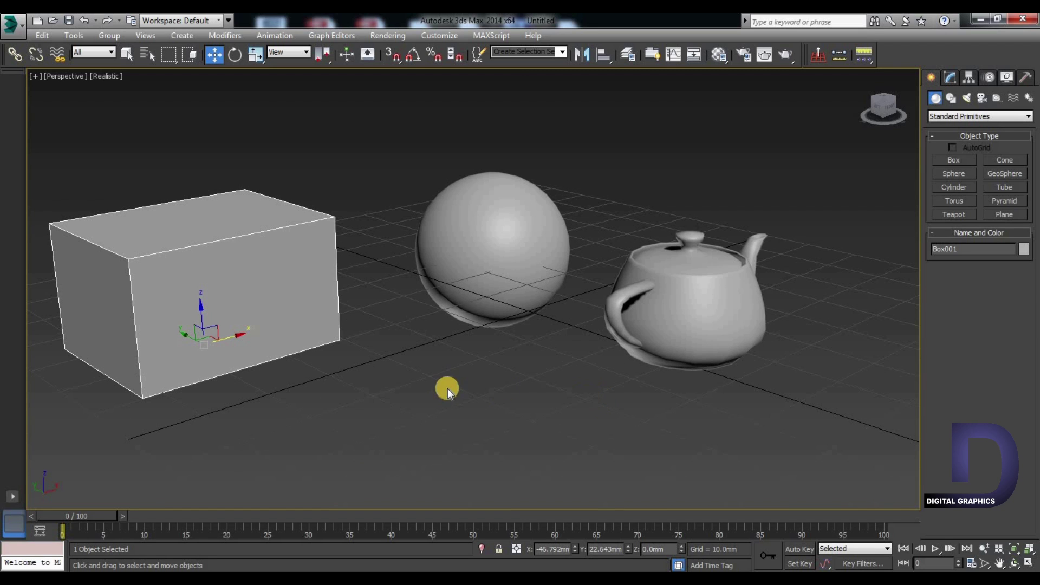
Select Teapot001 by name from the scene's object list.
key(h)
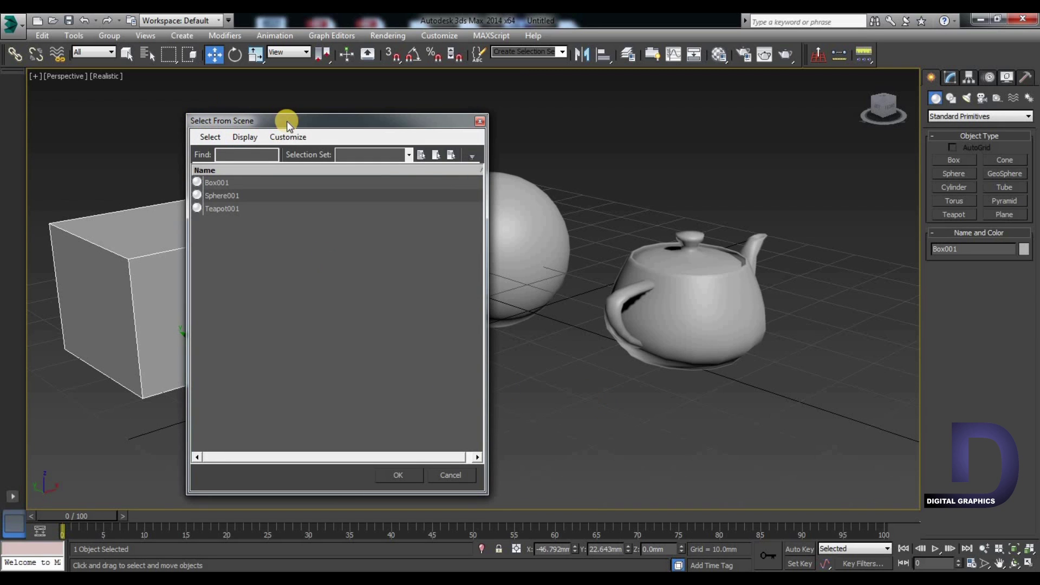
drag(285, 121, 343, 109)
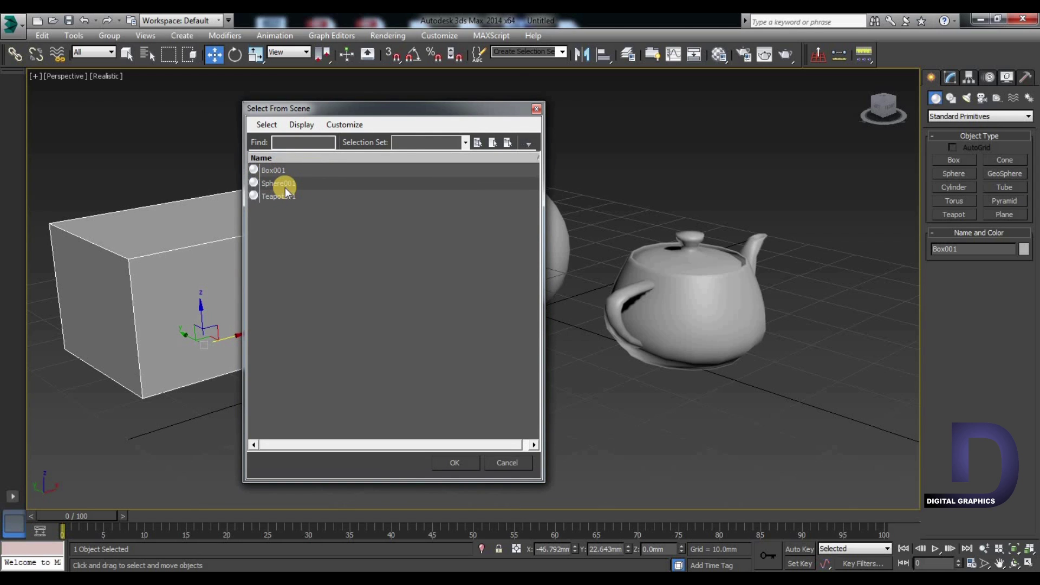
click(265, 171)
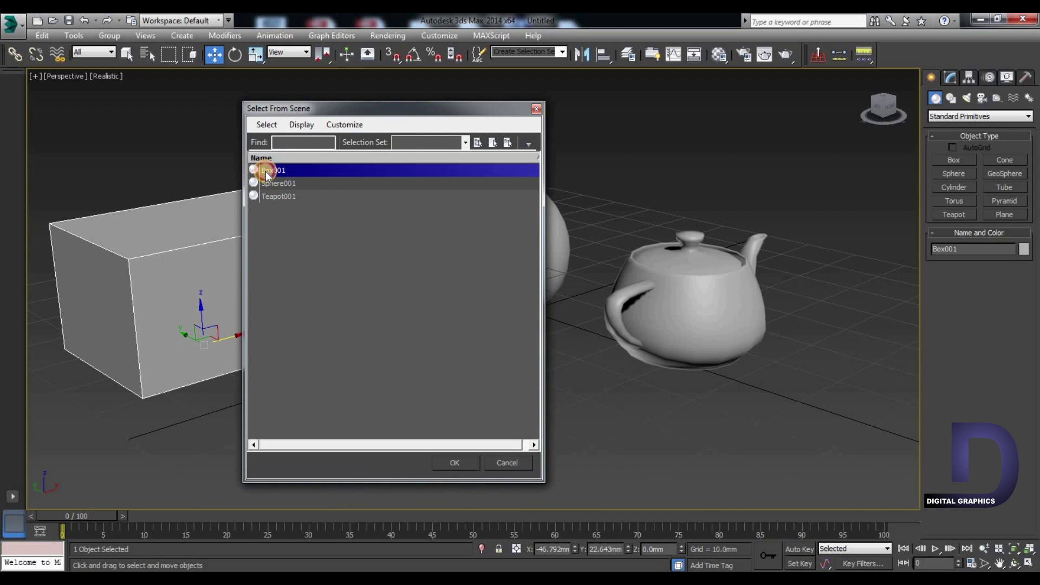
click(270, 197)
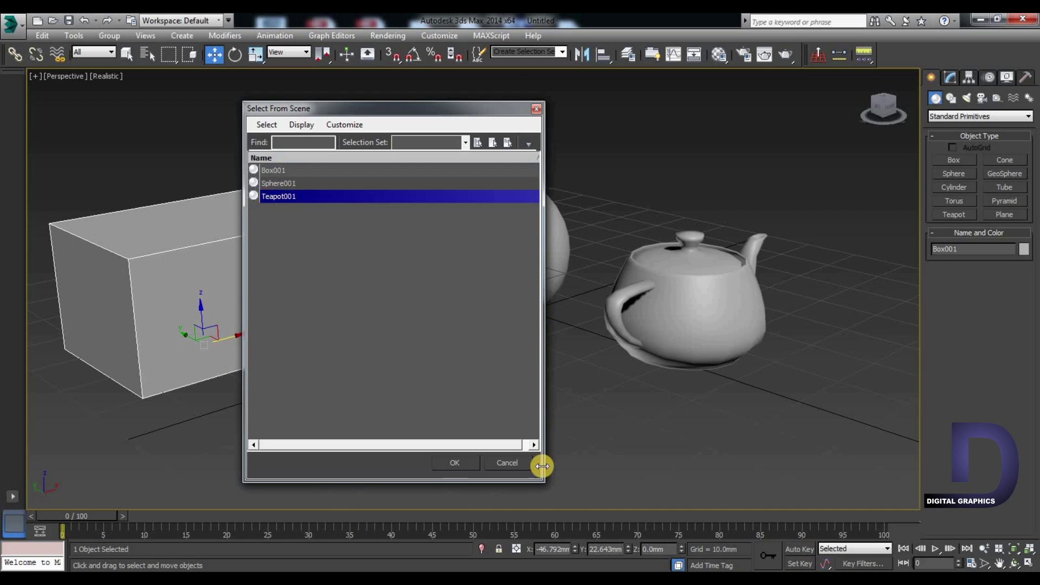
click(462, 464)
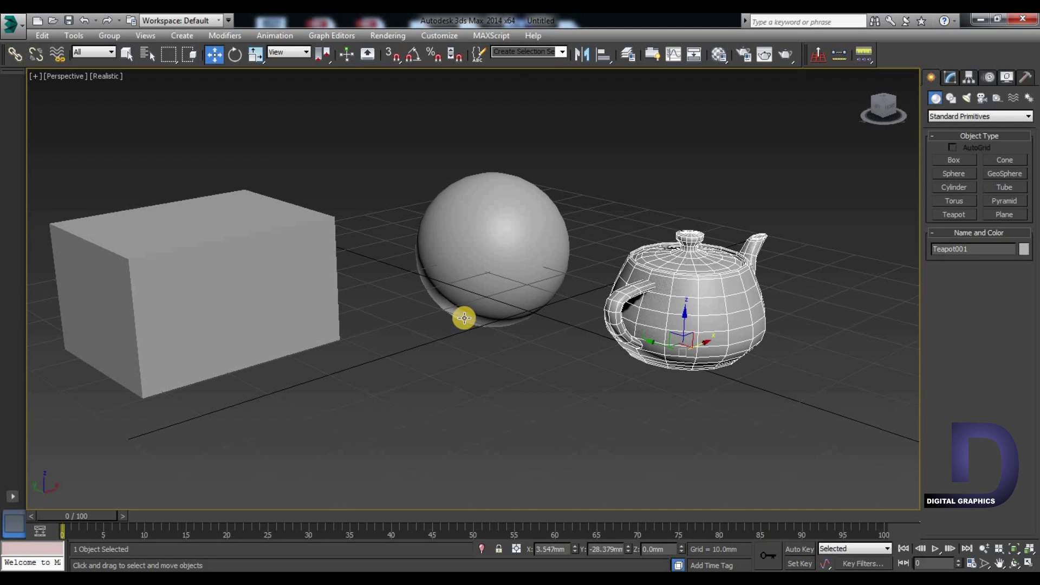
Select Sphere001 by name from the scene's object list.
key(h)
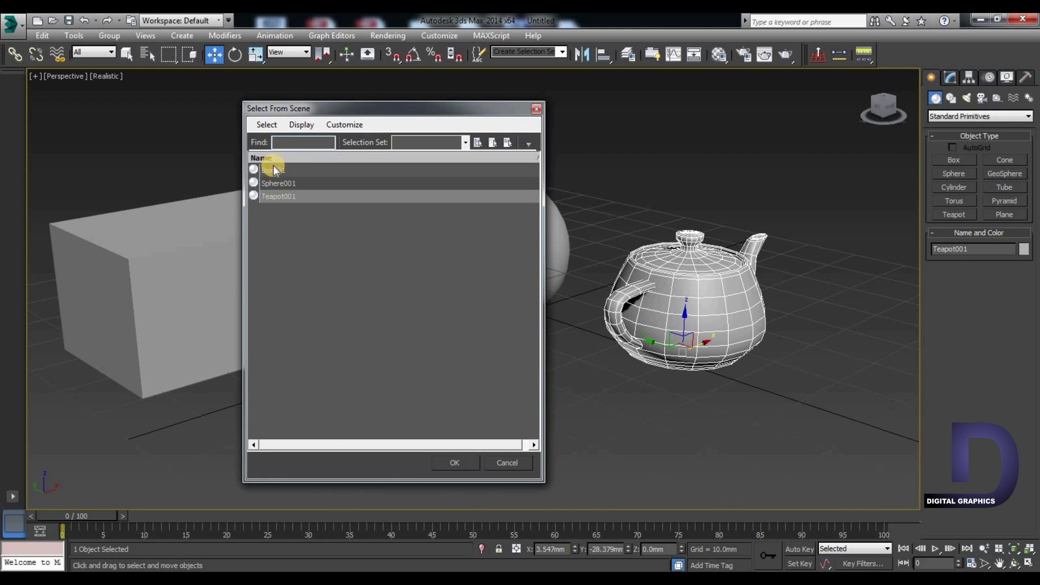
click(270, 182)
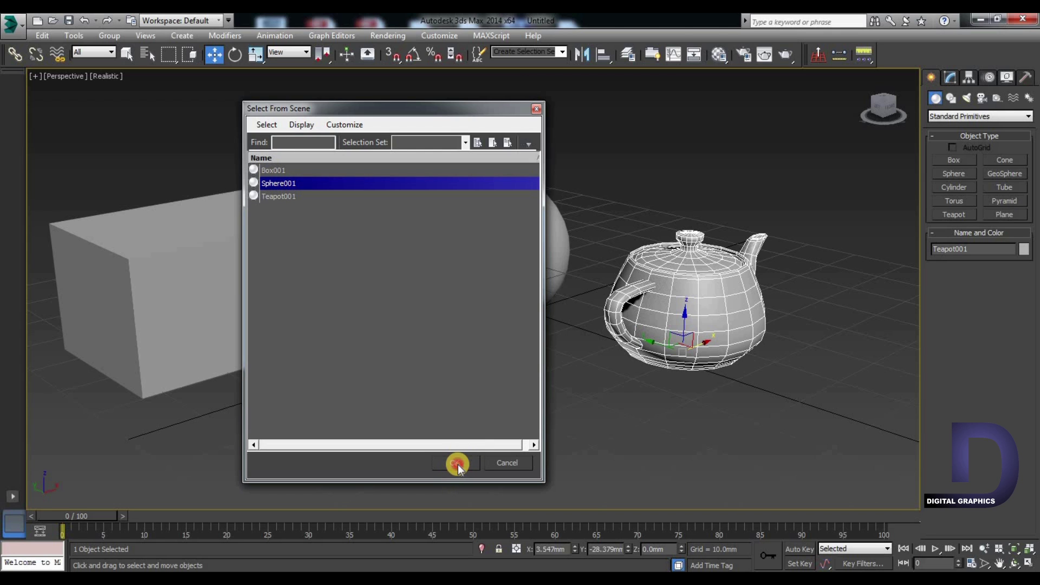
click(457, 464)
Select the box and convert it to an Editable Poly.
click(368, 380)
click(249, 276)
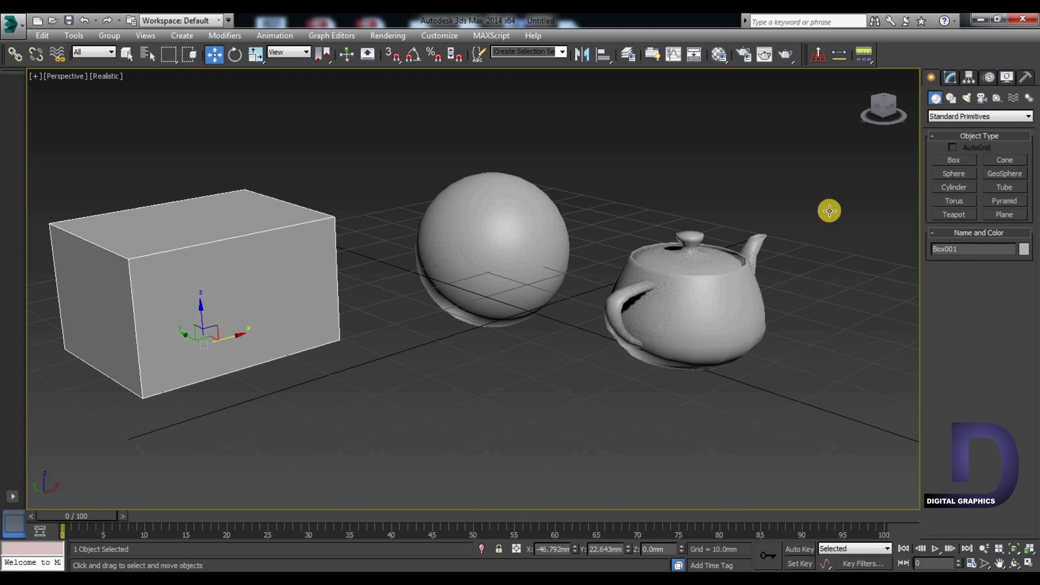
right_click(233, 292)
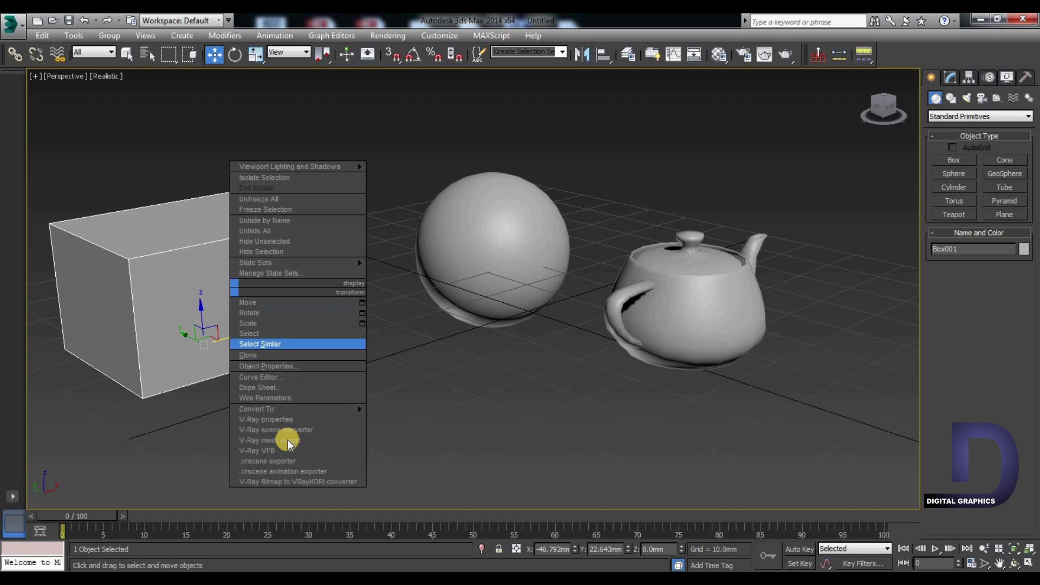
mouse_move(278, 408)
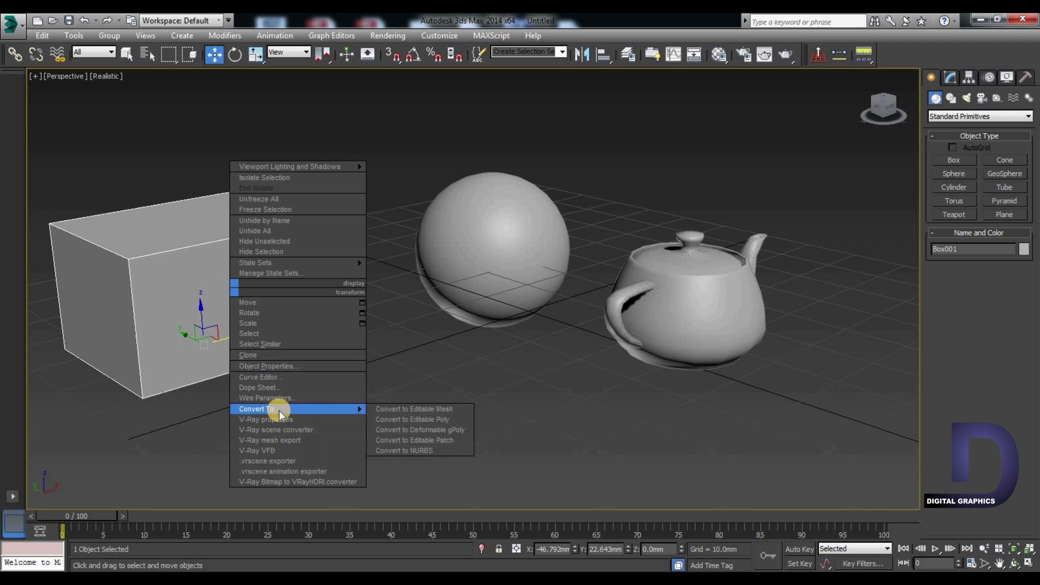
click(420, 419)
middle_drag(416, 419, 596, 390)
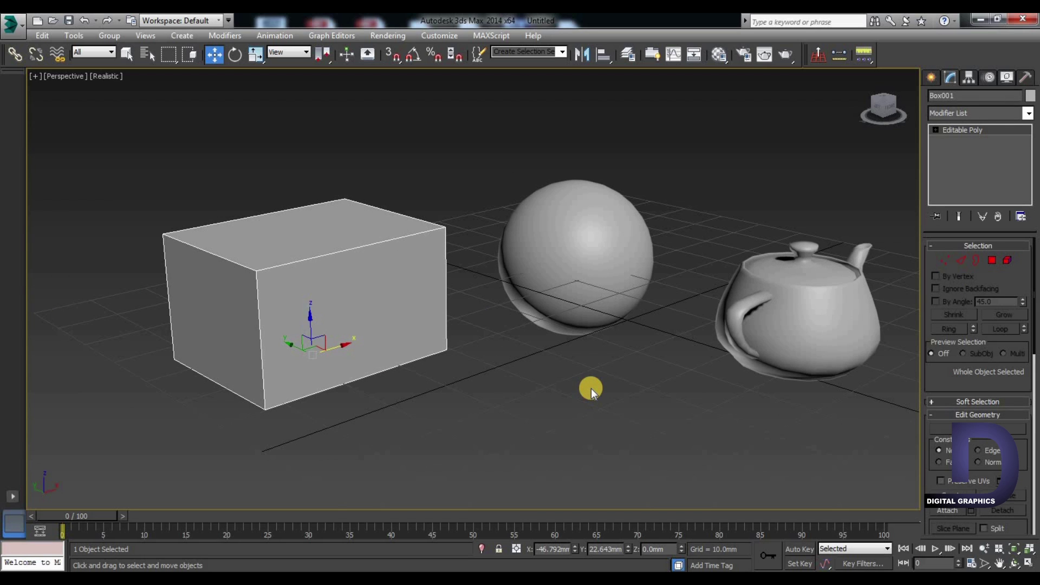
Cycle the box through the Vertex, Edge, Border, Polygon and Element sub-object levels, and return to the whole object.
key(1)
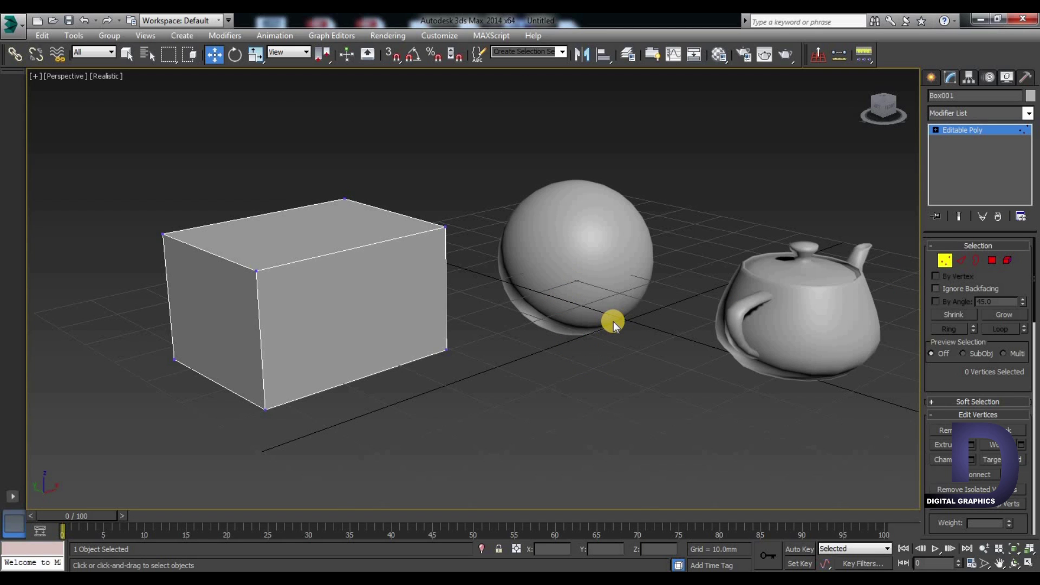
key(2)
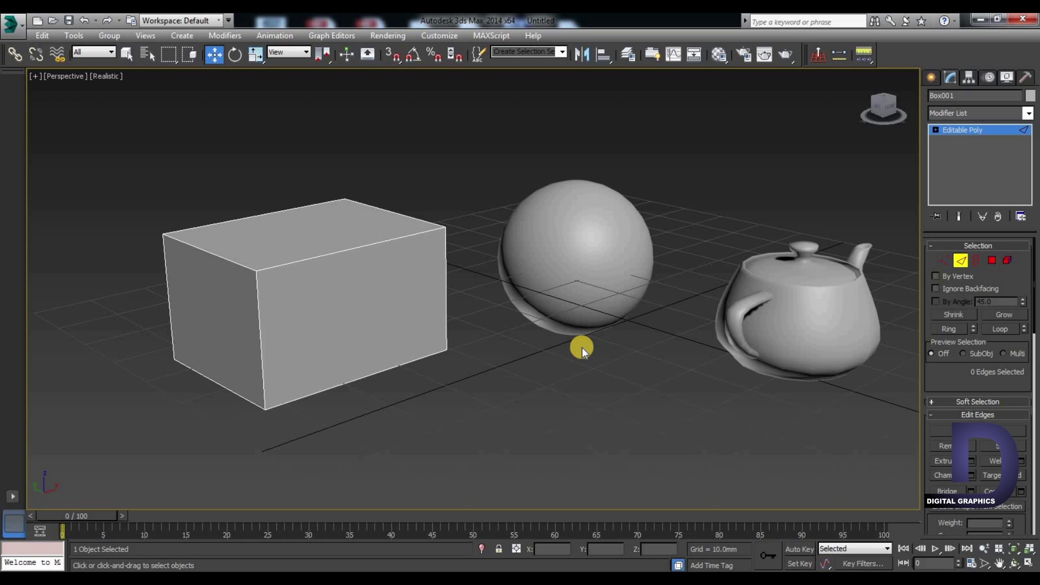
key(3)
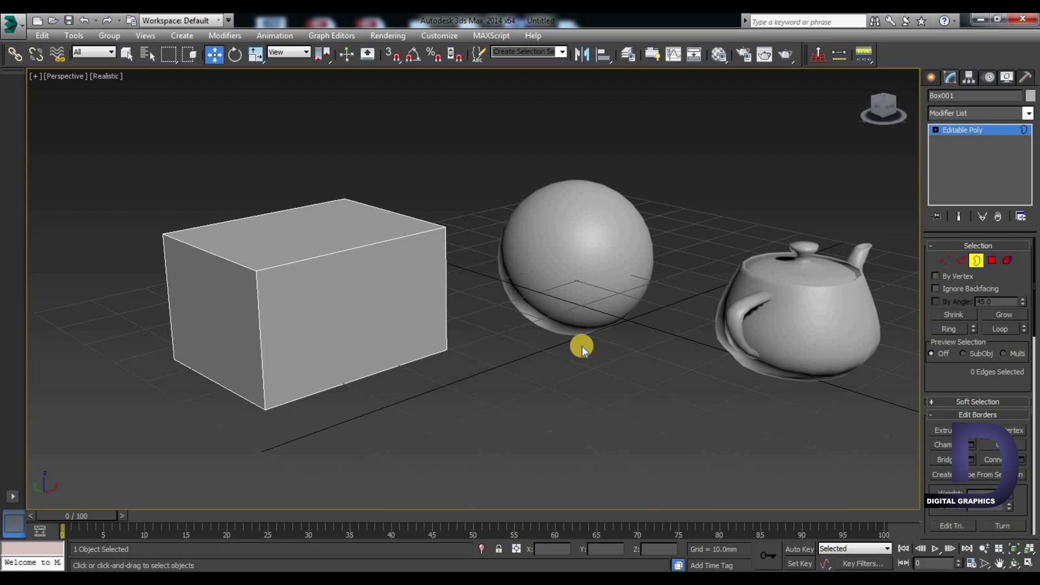
key(4)
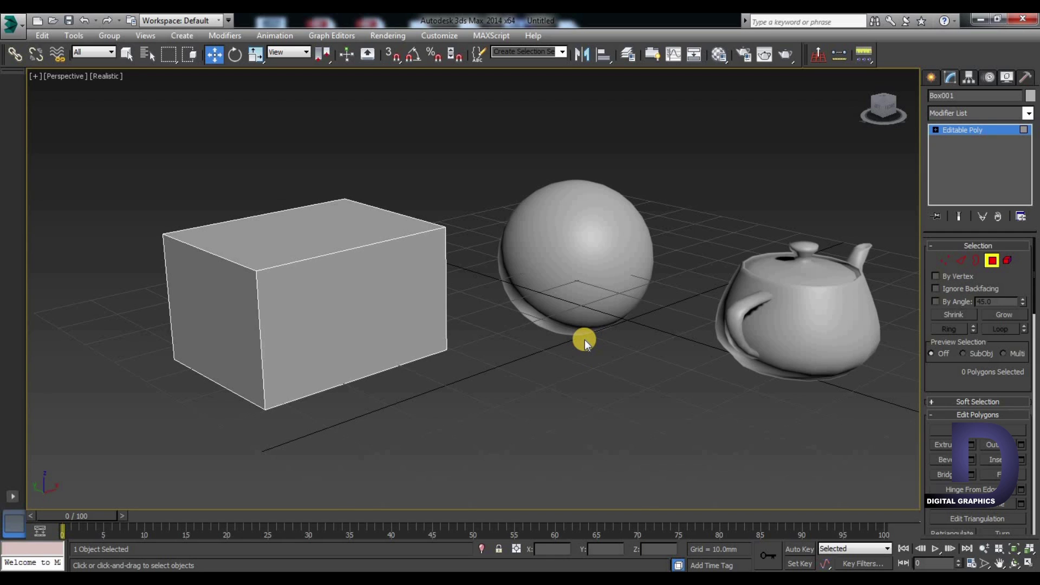
key(5)
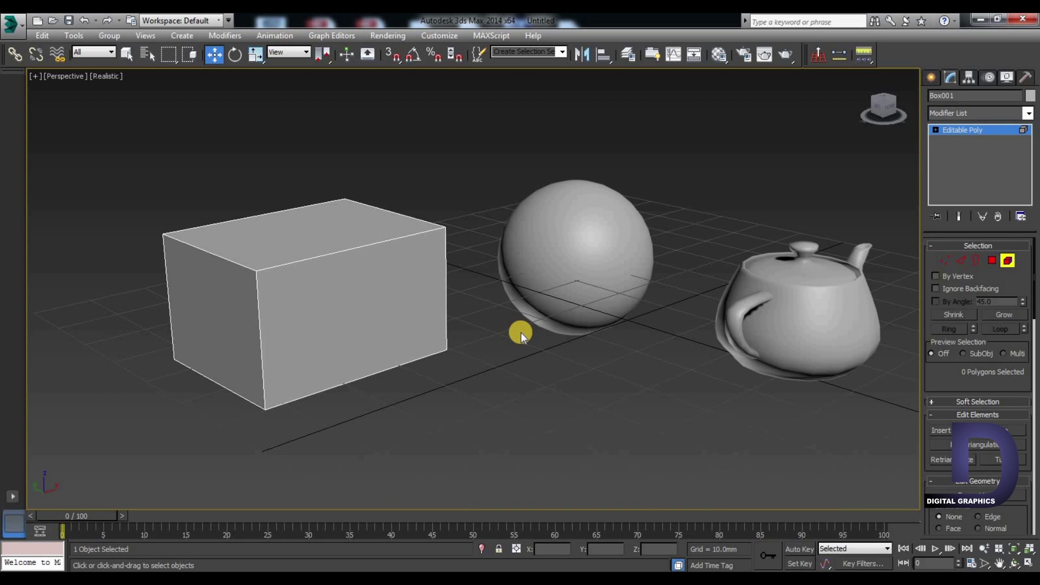
key(7)
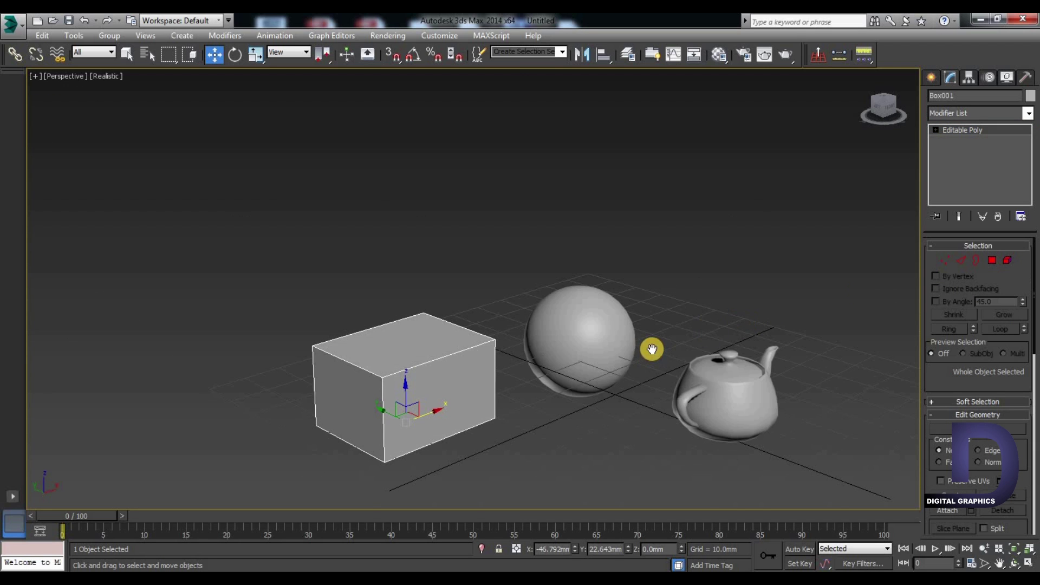
Examine the environment and the effects settings in Environment and Effects, and close the window.
key(8)
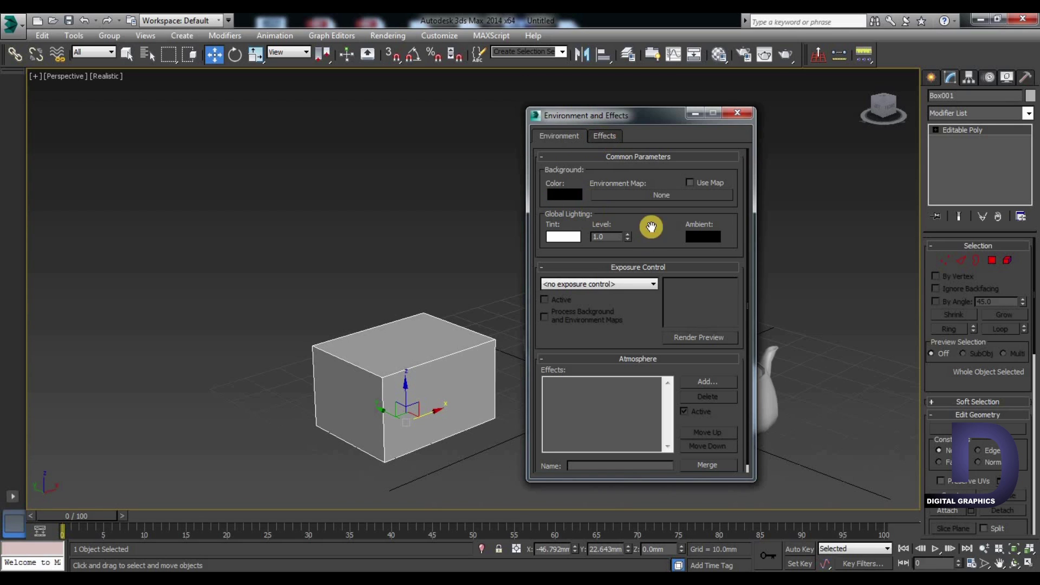
click(604, 137)
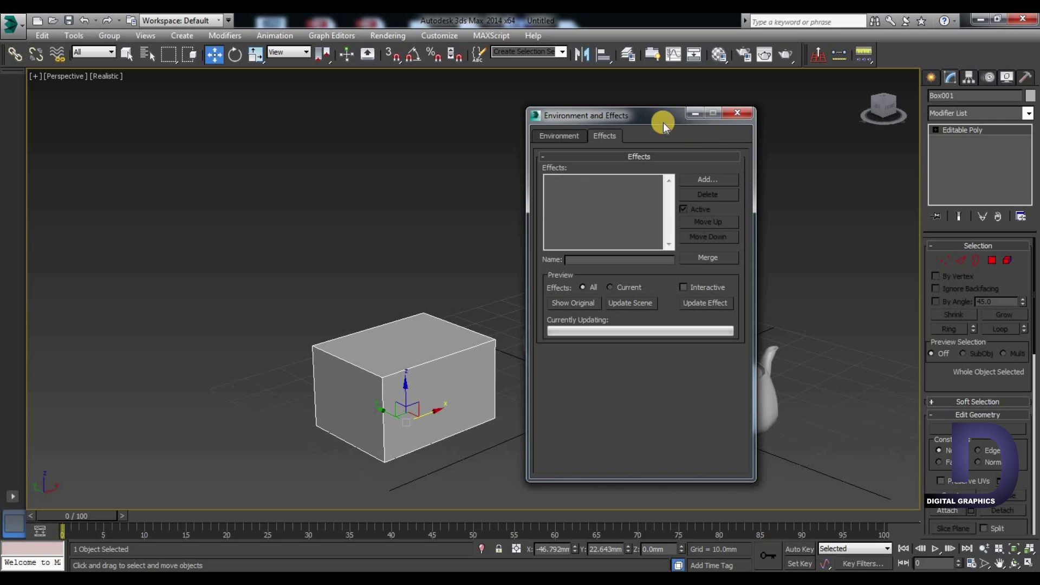
click(737, 113)
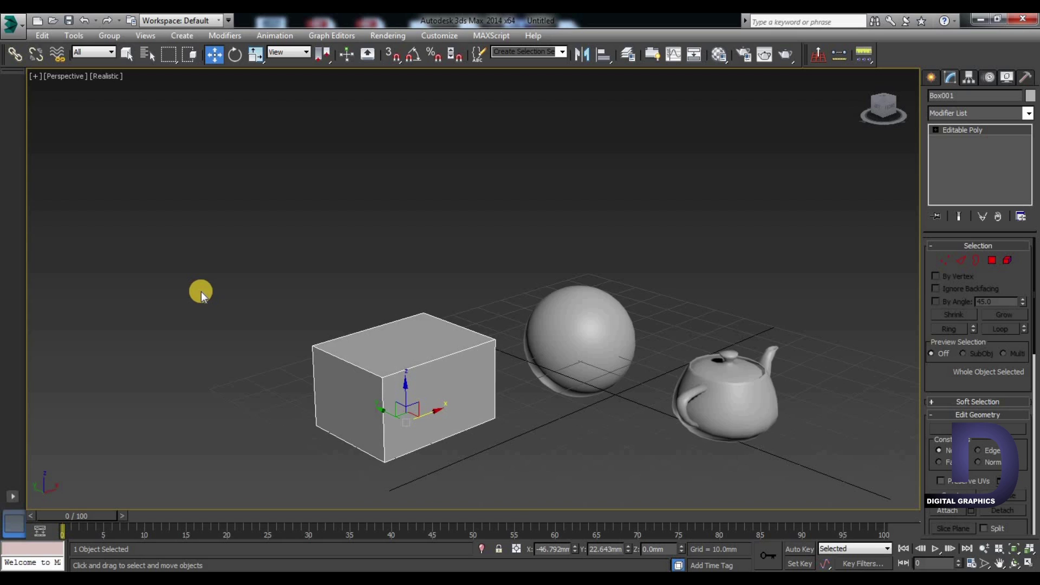
Zoom the Perspective viewport to the extents of the selected box after it has moved out of view.
scroll(201, 291, down, 8)
alt+middle_drag(411, 340, 427, 317)
middle_drag(474, 187, 474, 360)
scroll(482, 360, down, 6)
middle_drag(518, 280, 529, 483)
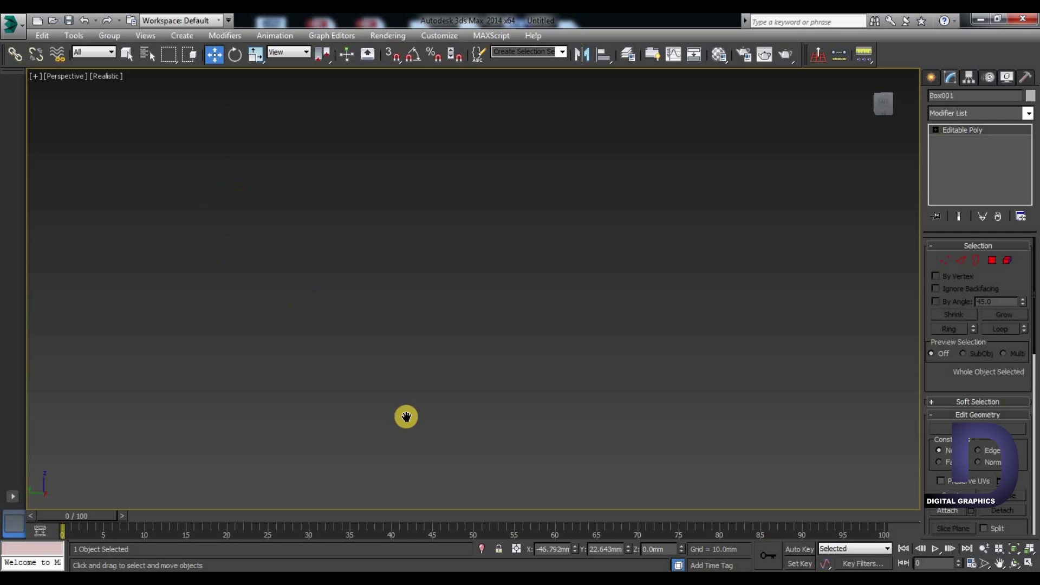
scroll(519, 379, down, 3)
middle_drag(519, 379, 248, 275)
key(z)
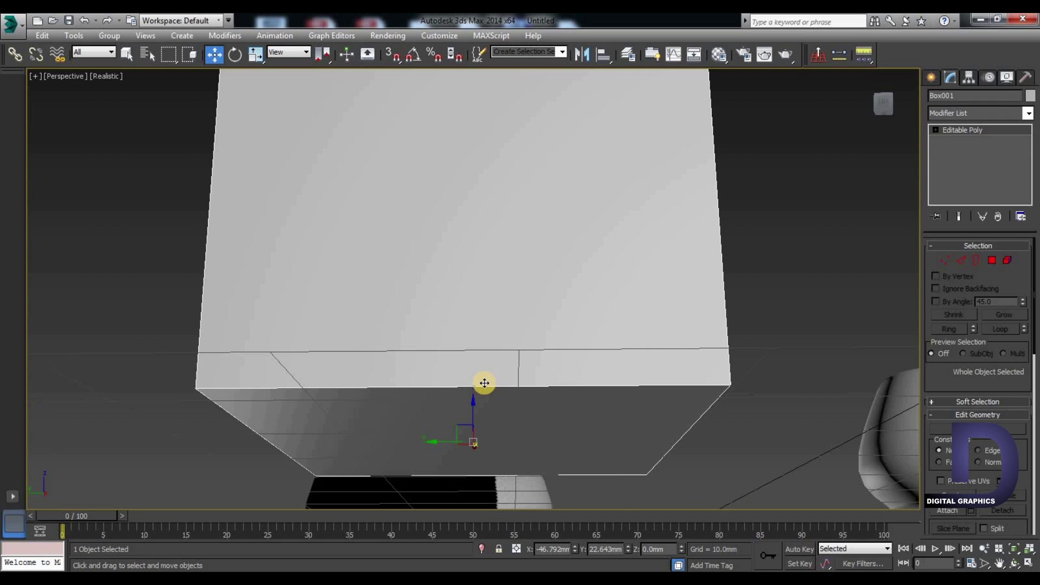
Select the sphere and zoom the Perspective viewport to its extents.
scroll(471, 324, down, 4)
alt+middle_drag(430, 338, 286, 316)
click(239, 292)
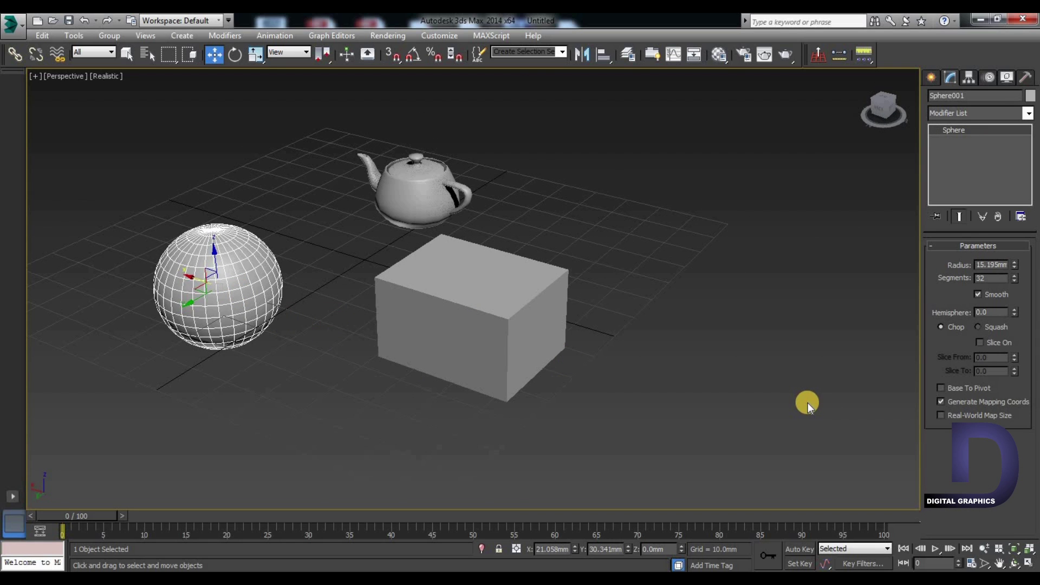
key(z)
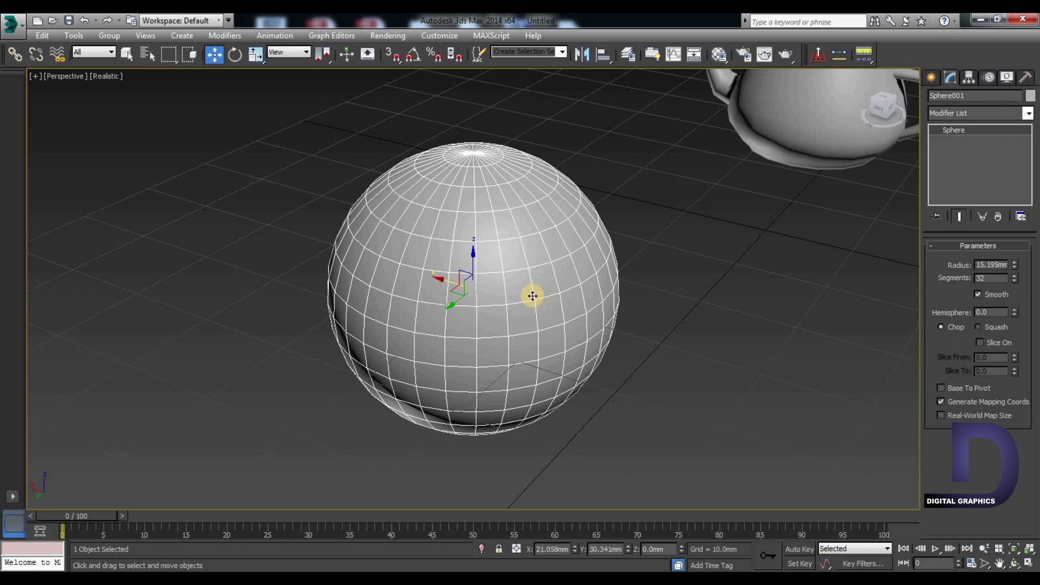
scroll(499, 320, down, 5)
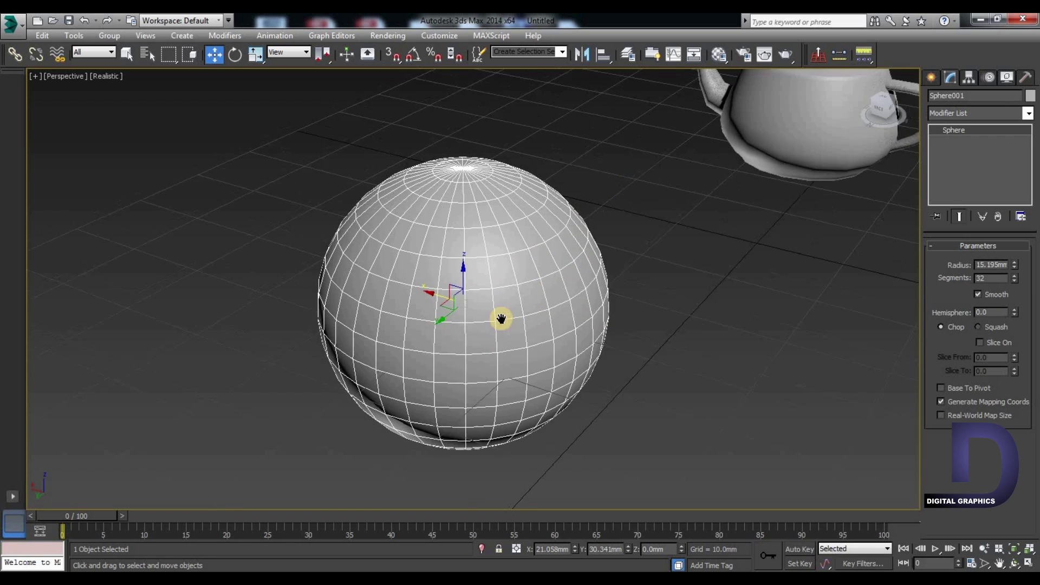
middle_drag(545, 314, 534, 327)
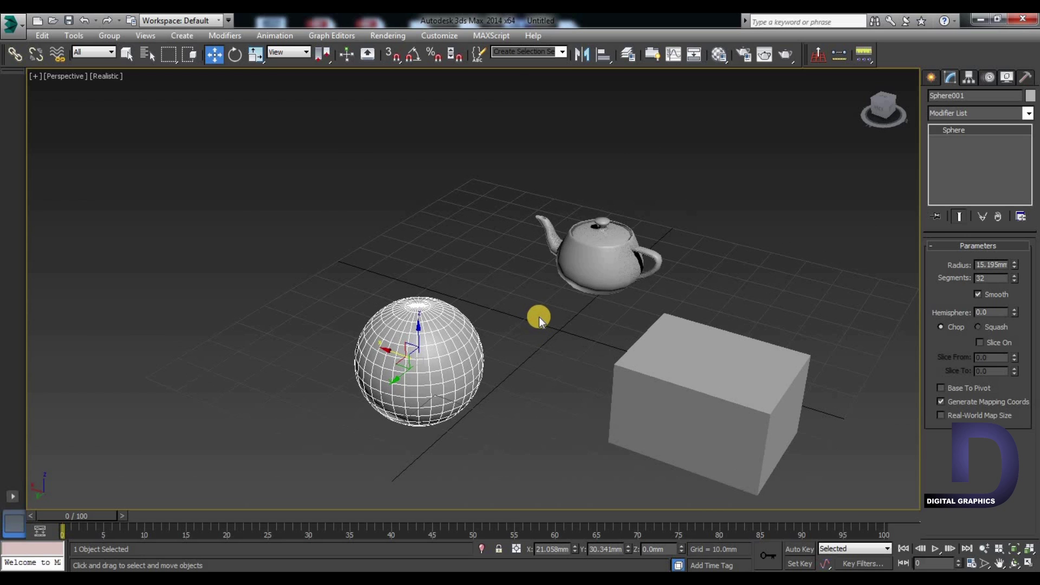
Turn Expert Mode on and off again, and isolate the selected sphere and end its isolation.
key(ctrl+x)
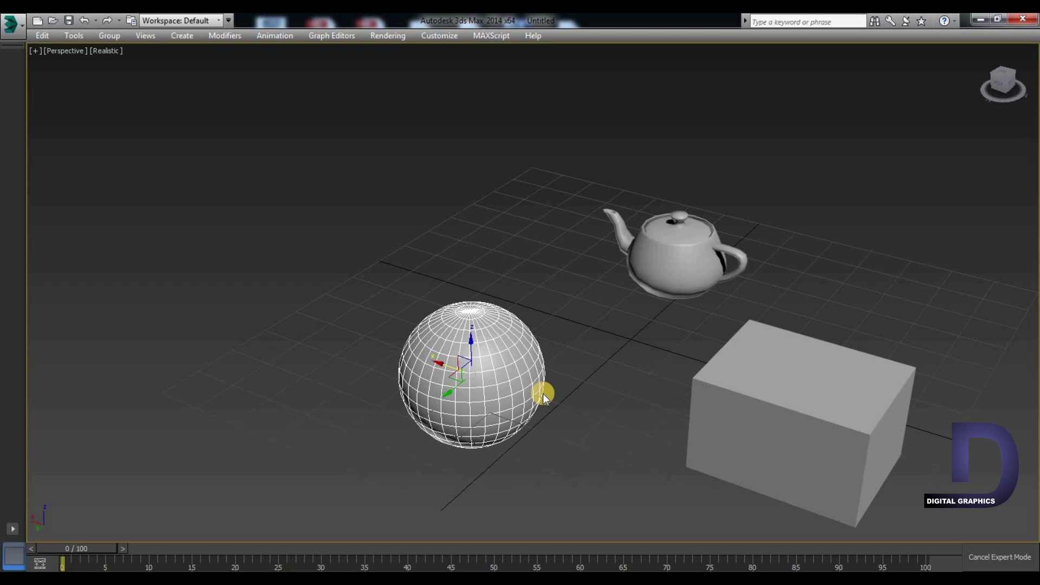
key(ctrl+x)
key(z)
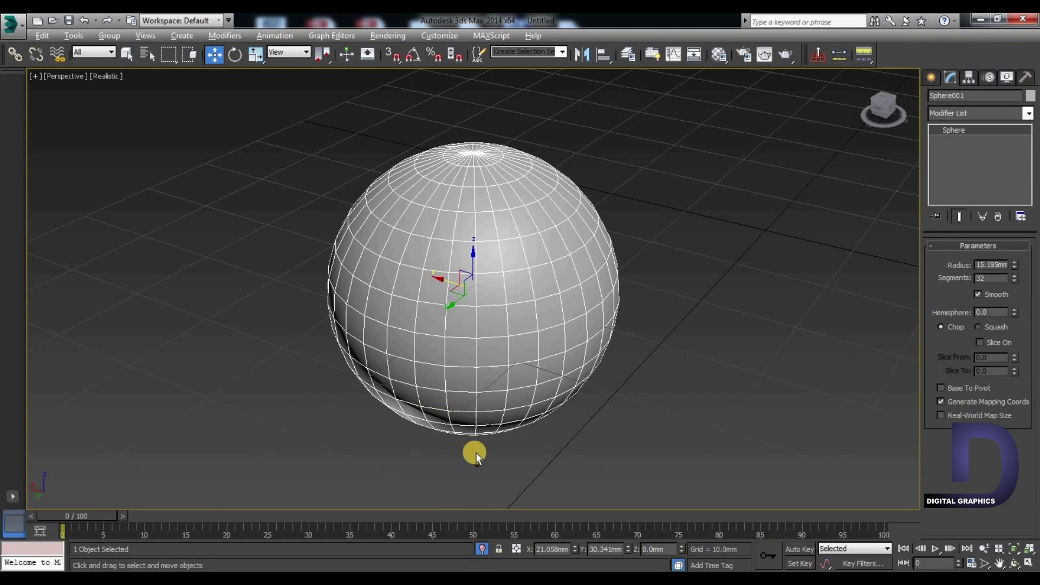
click(480, 549)
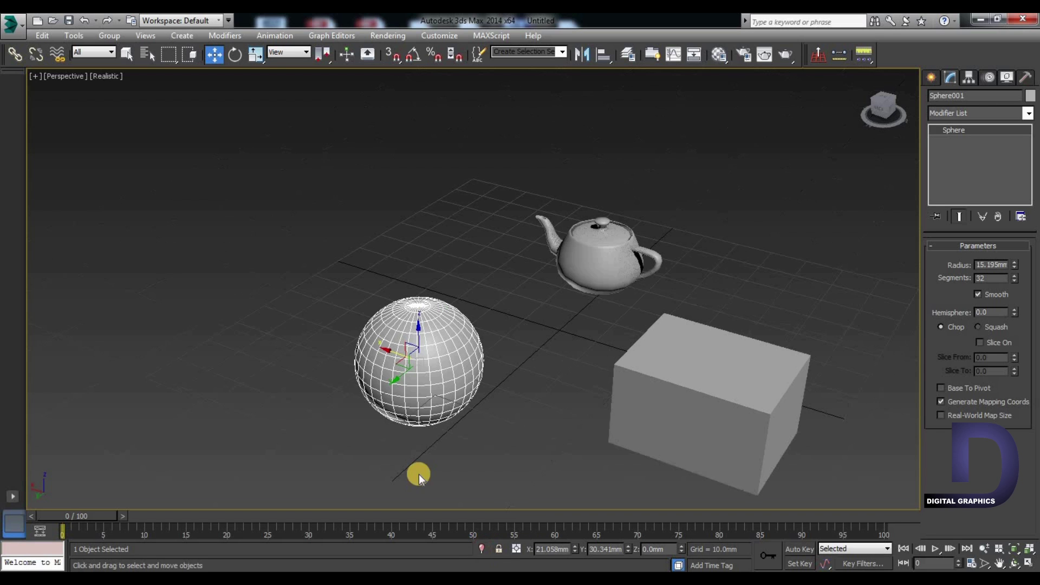
Enlarge and shrink the selected sphere's Move gizmo repeatedly in the Front view.
middle_drag(676, 402, 514, 356)
alt+middle_drag(429, 393, 401, 361)
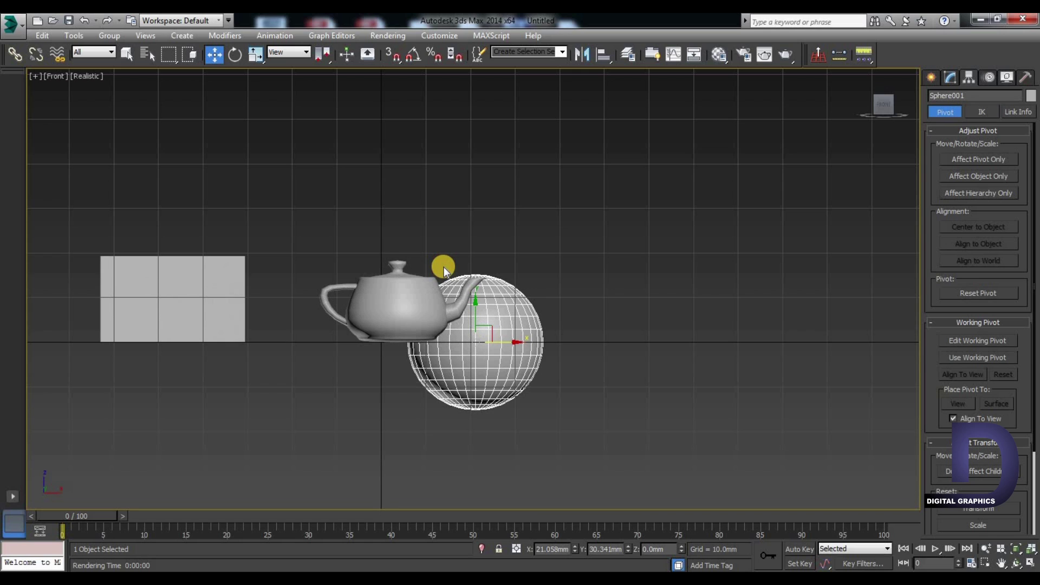
key(equal)
key(equal)
key(equal)
key(equal)
key(equal)
key(equal)
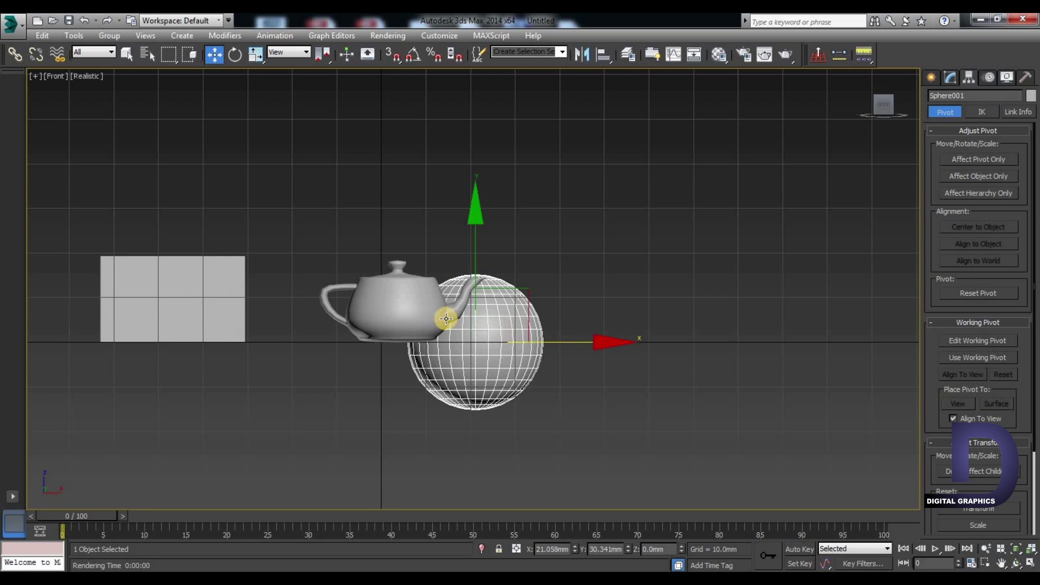
key(minus)
key(minus)
key(minus)
key(minus)
key(minus)
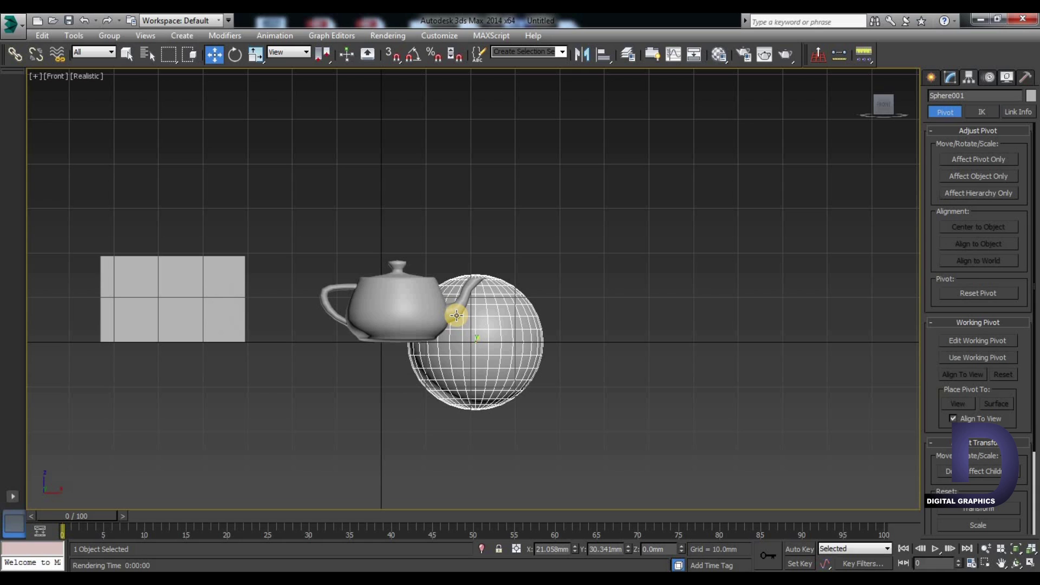
key(equal)
key(equal)
key(equal)
key(equal)
key(minus)
key(minus)
key(minus)
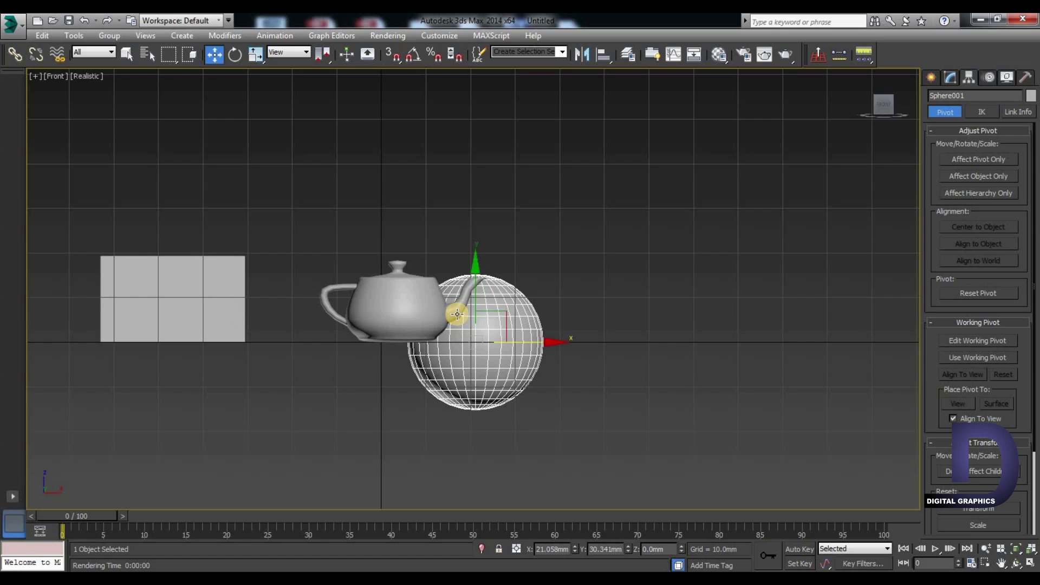
key(equal)
key(equal)
key(minus)
key(minus)
key(minus)
Clear the selection, render the Front view and close the rendered frame window.
click(712, 277)
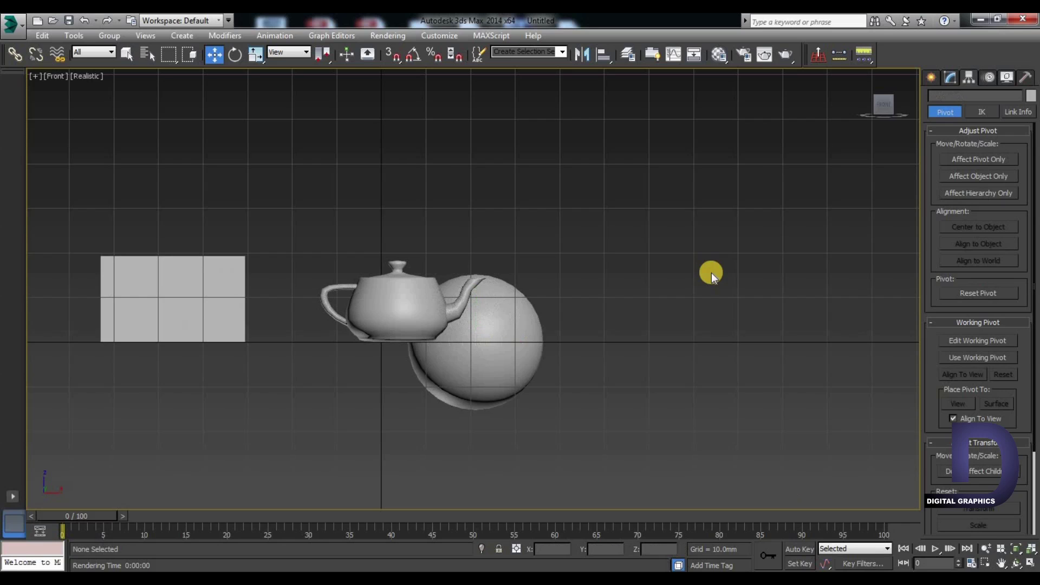
key(shift+q)
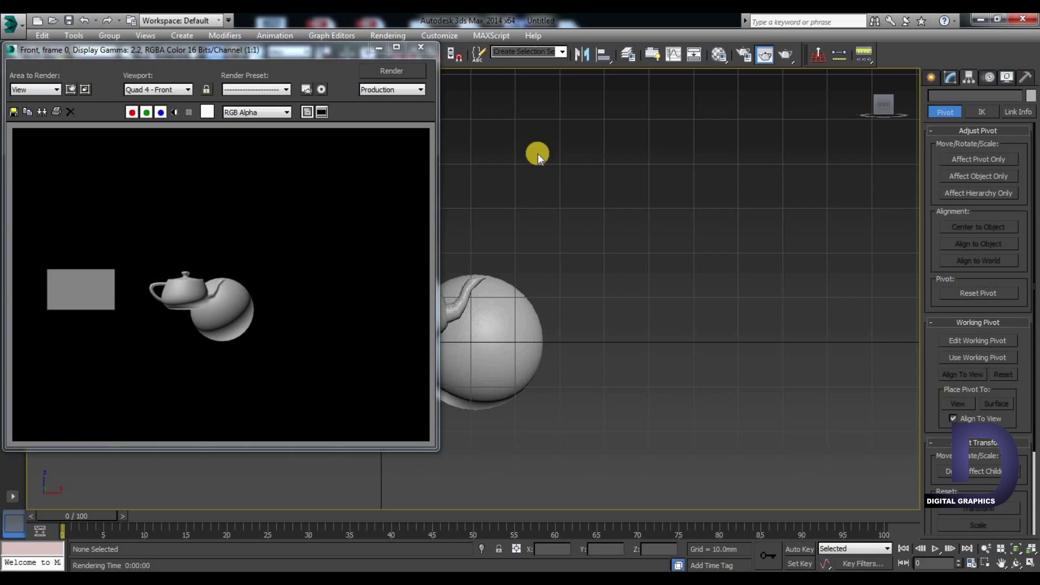
click(428, 51)
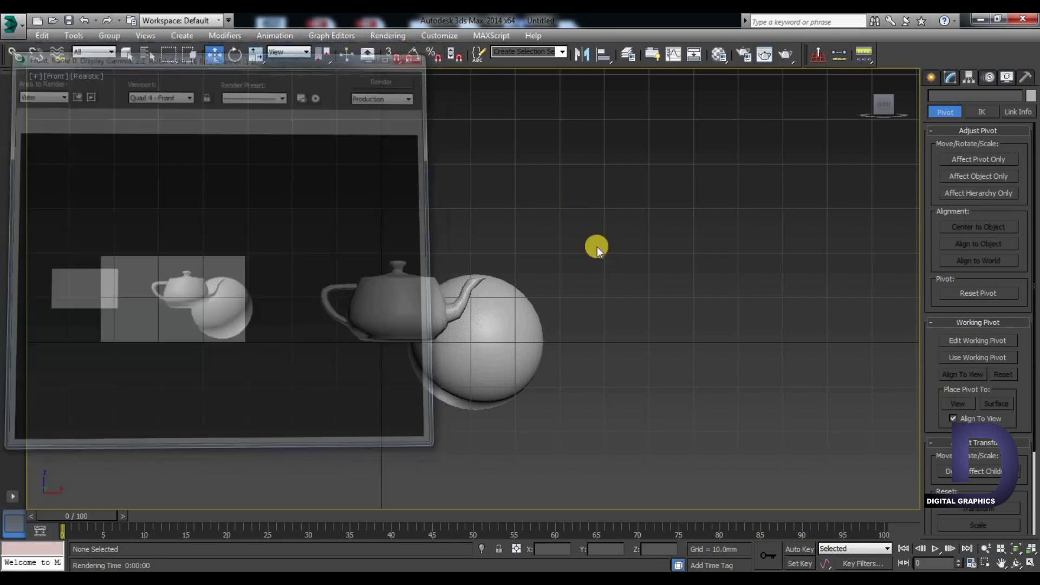
Review the Render Setup settings, render the Front view from there, and close both render windows.
key(F10)
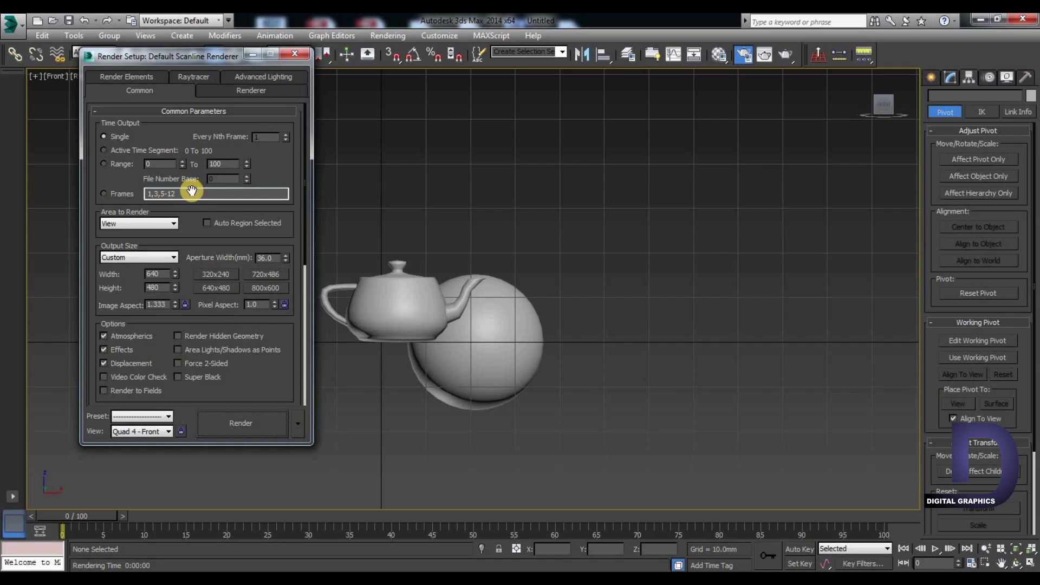
click(124, 77)
click(233, 76)
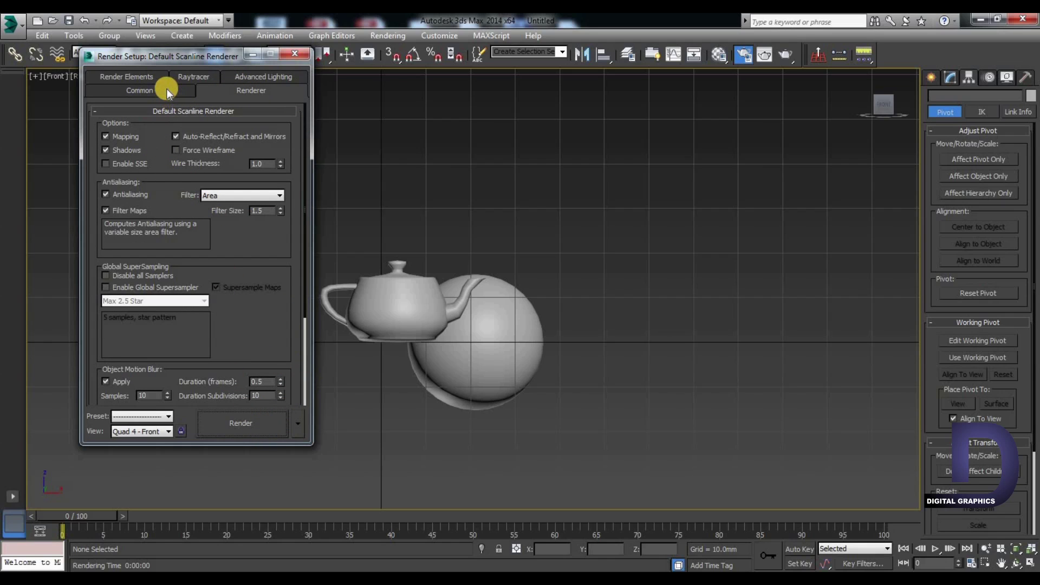
click(166, 91)
click(252, 423)
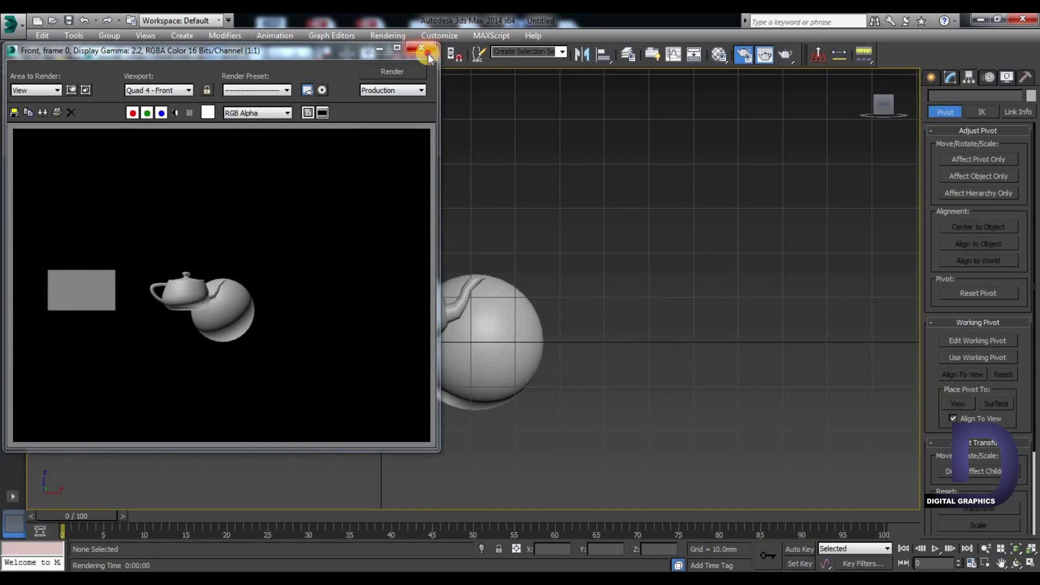
click(427, 53)
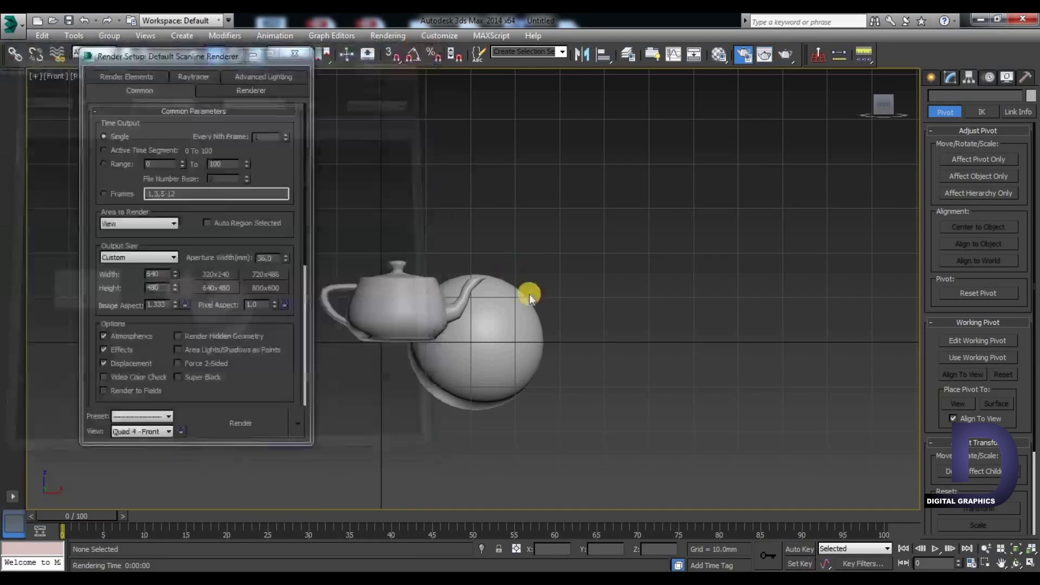
click(296, 56)
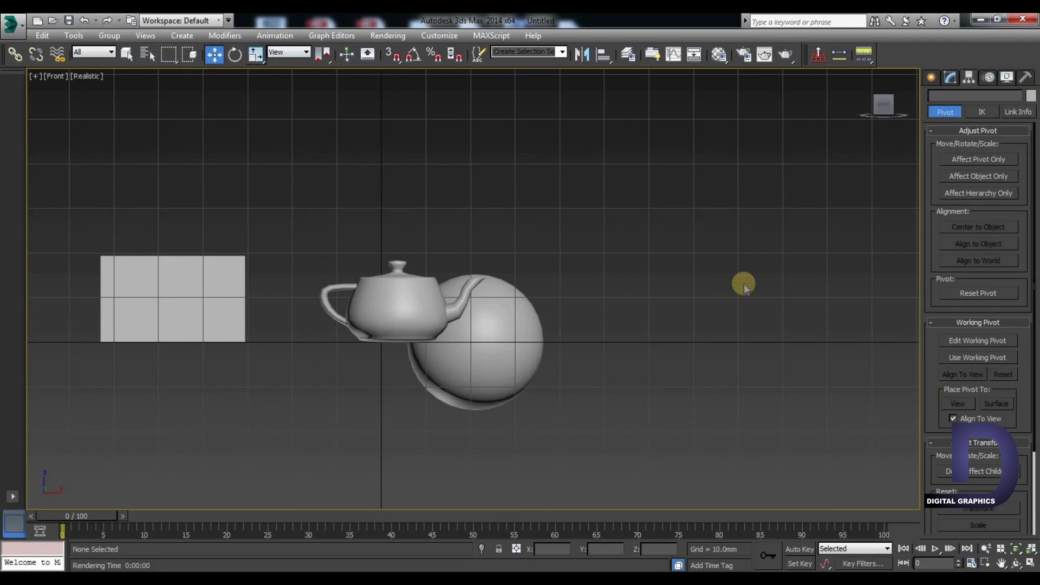
Select the sphere and set the diffuse color of the first Material Editor sample, 01 - Default, to bright green.
click(718, 54)
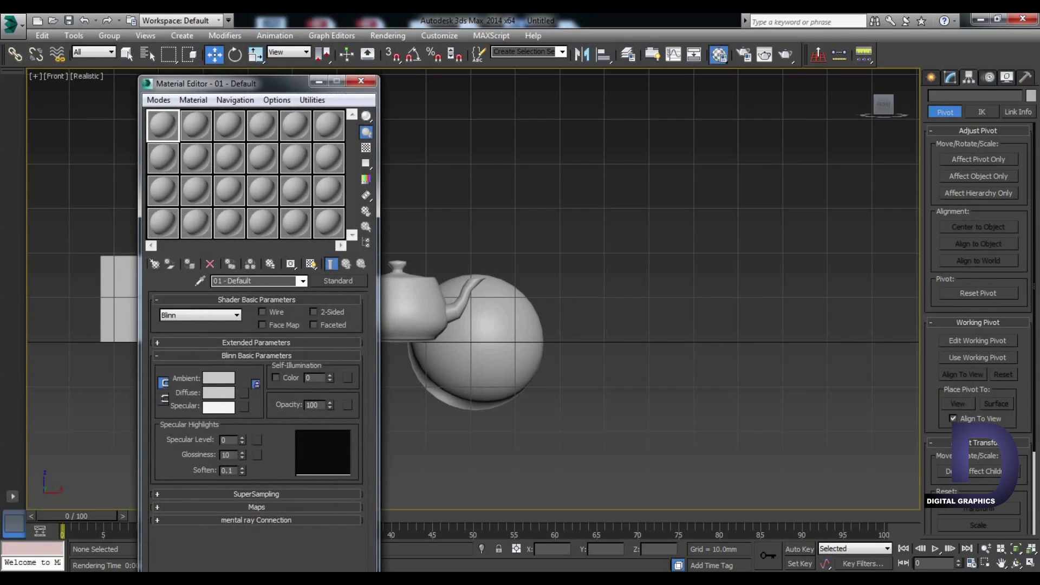
drag(269, 84, 302, 82)
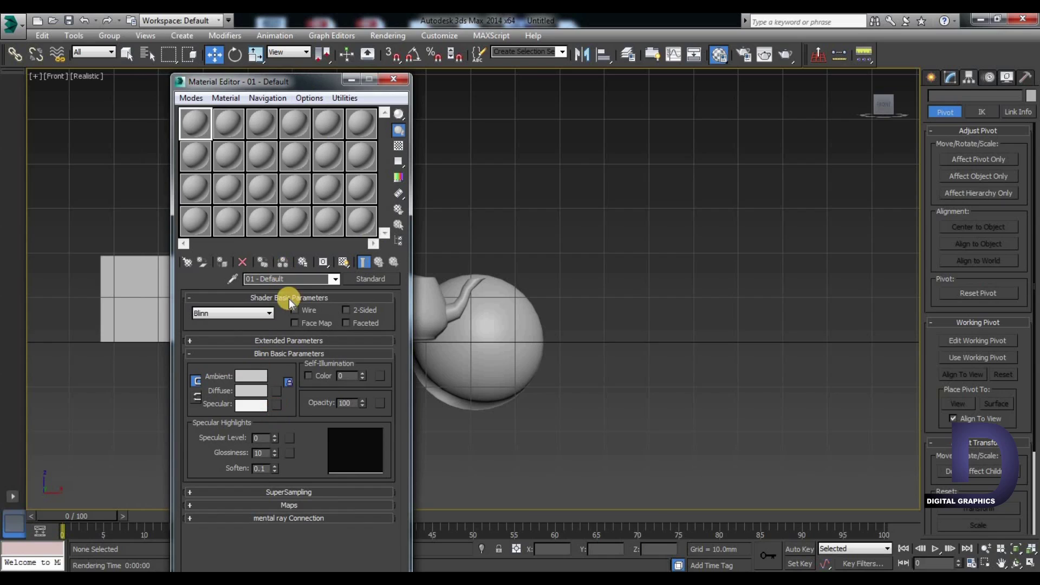
click(480, 326)
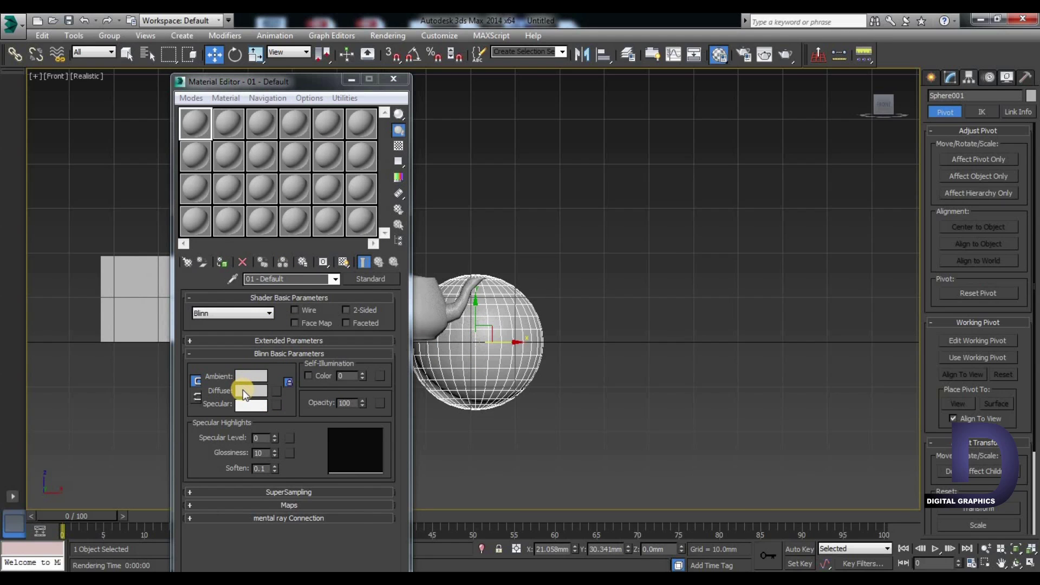
click(267, 312)
click(267, 312)
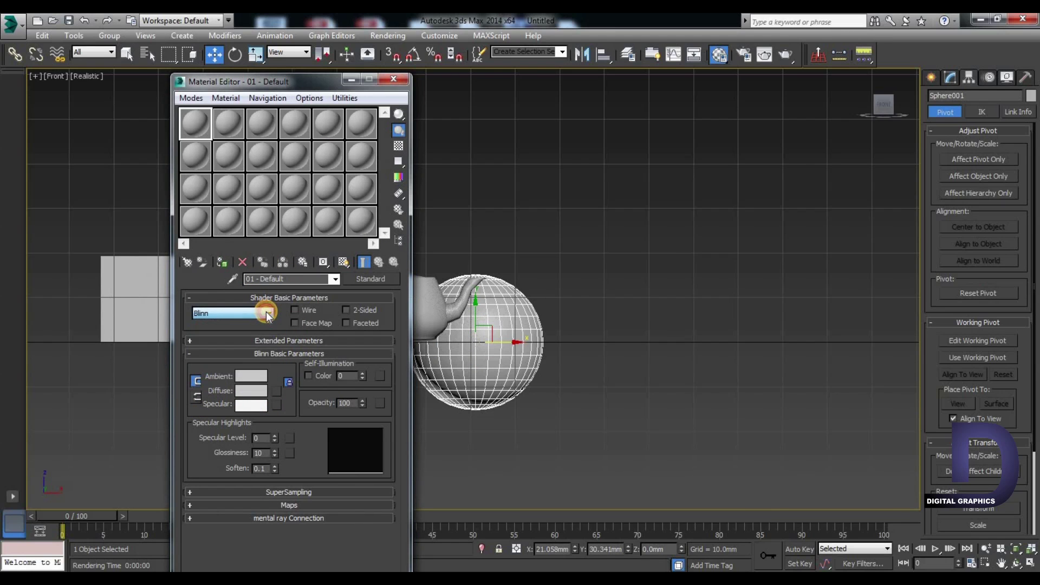
click(245, 391)
click(292, 126)
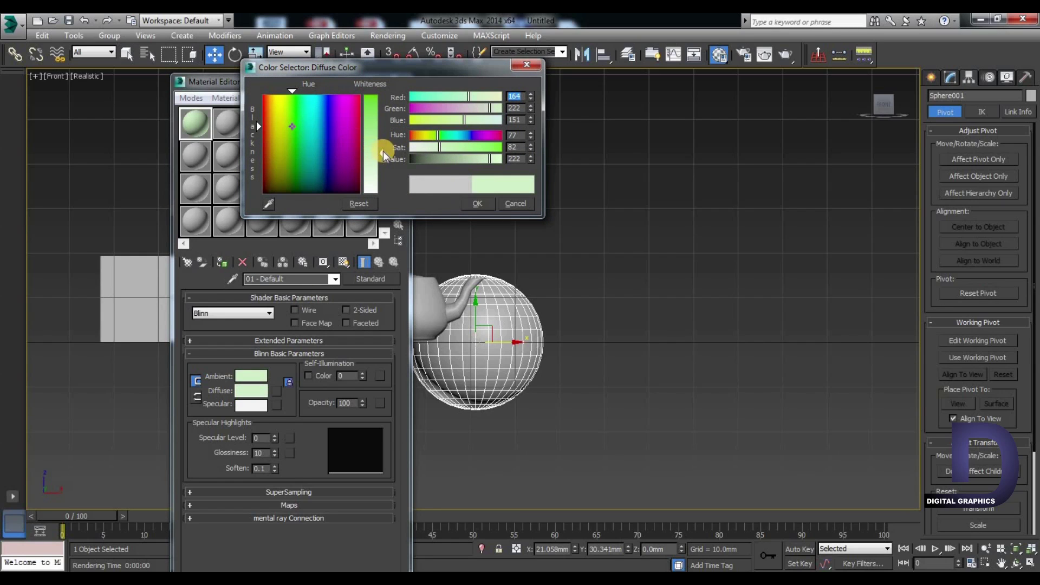
drag(383, 152, 382, 111)
click(478, 203)
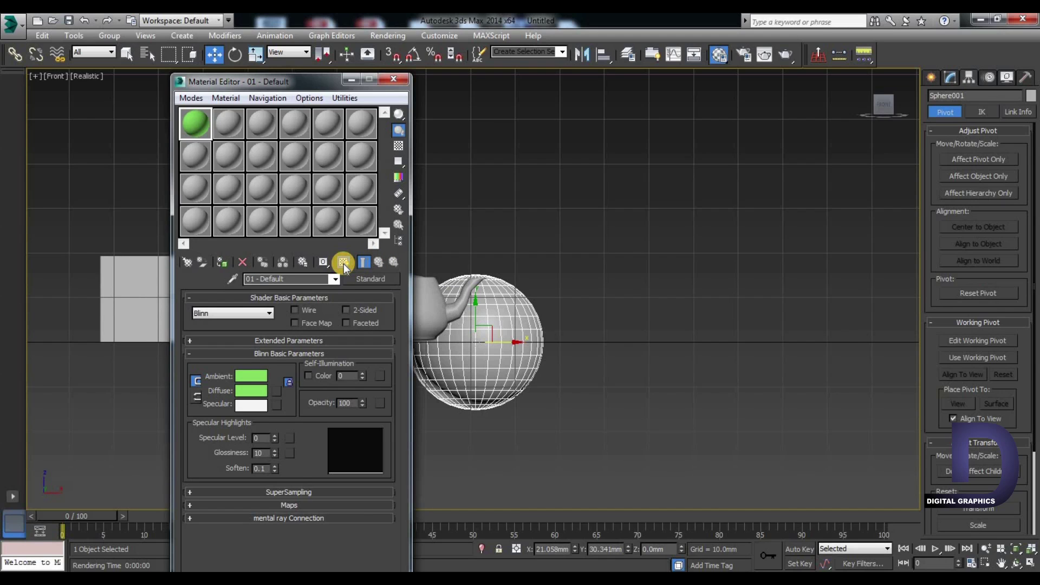
Assign the green material to the selected sphere, close the Material Editor and clear the selection.
click(222, 262)
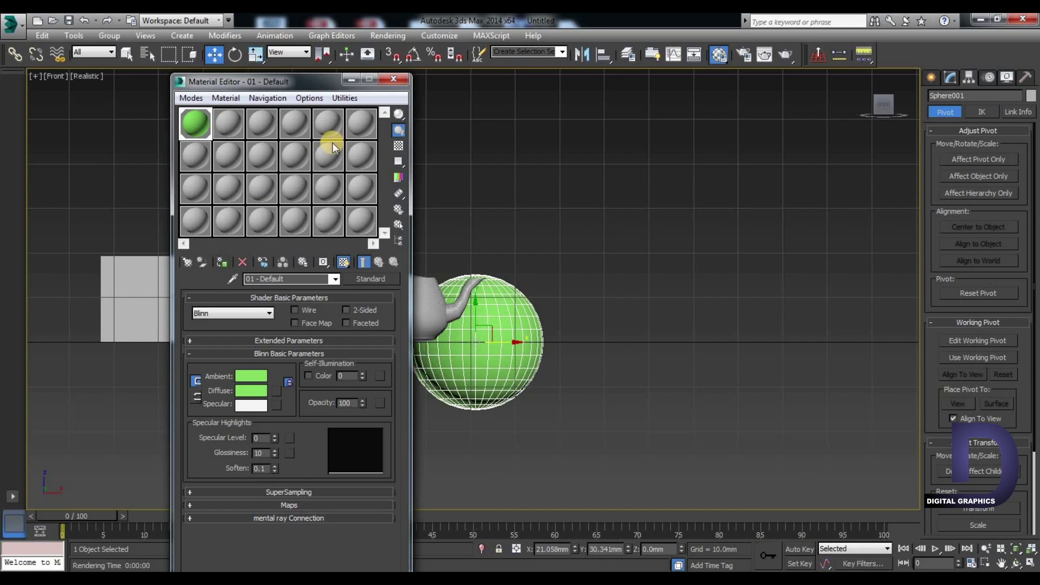
click(393, 79)
click(575, 296)
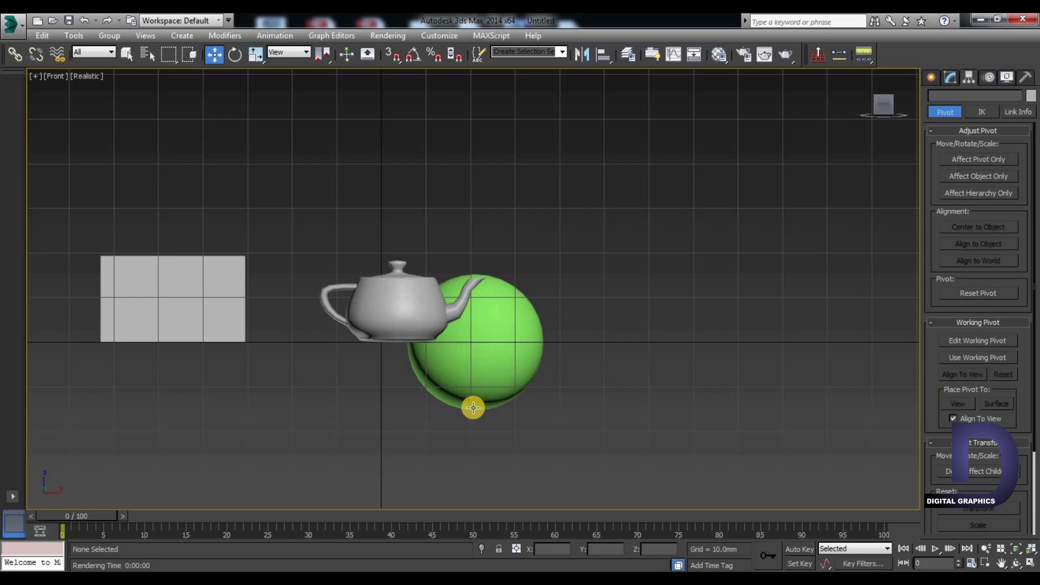
Clone the green sphere as an instance and move the clone about 33 mm along the X axis, away from the teapot.
click(480, 384)
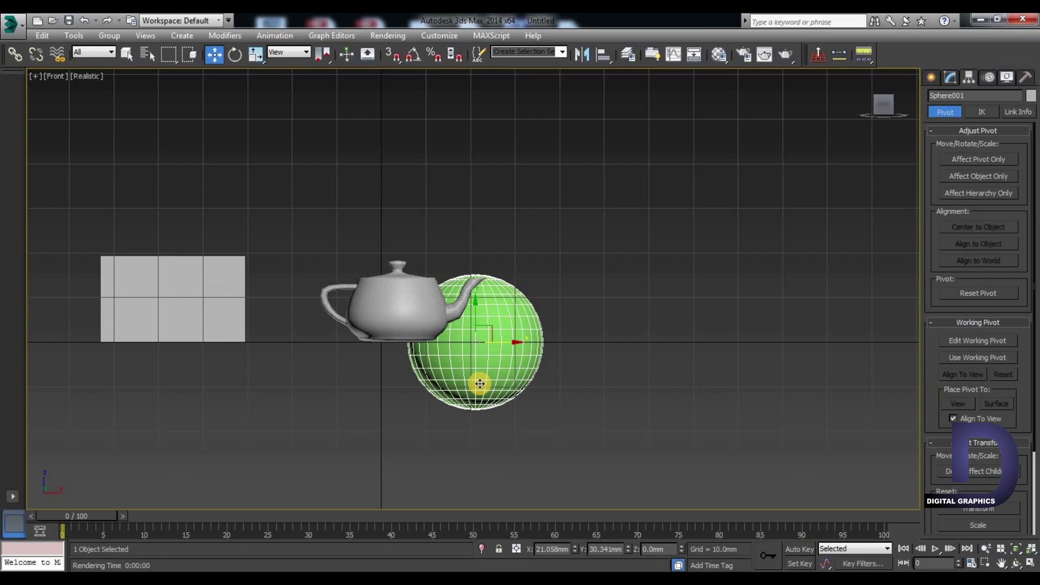
key(ctrl+v)
click(470, 280)
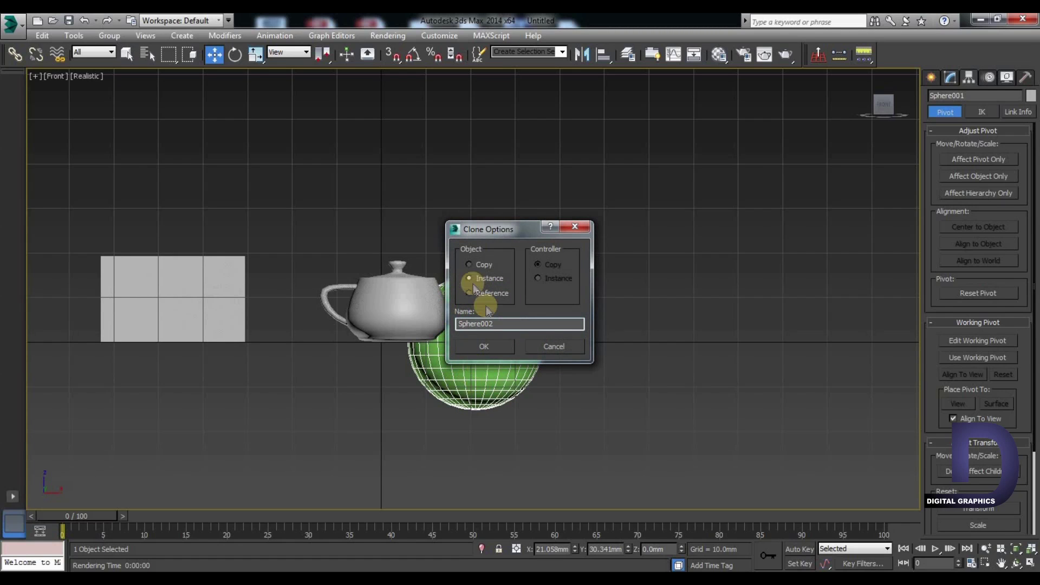
click(472, 278)
click(484, 350)
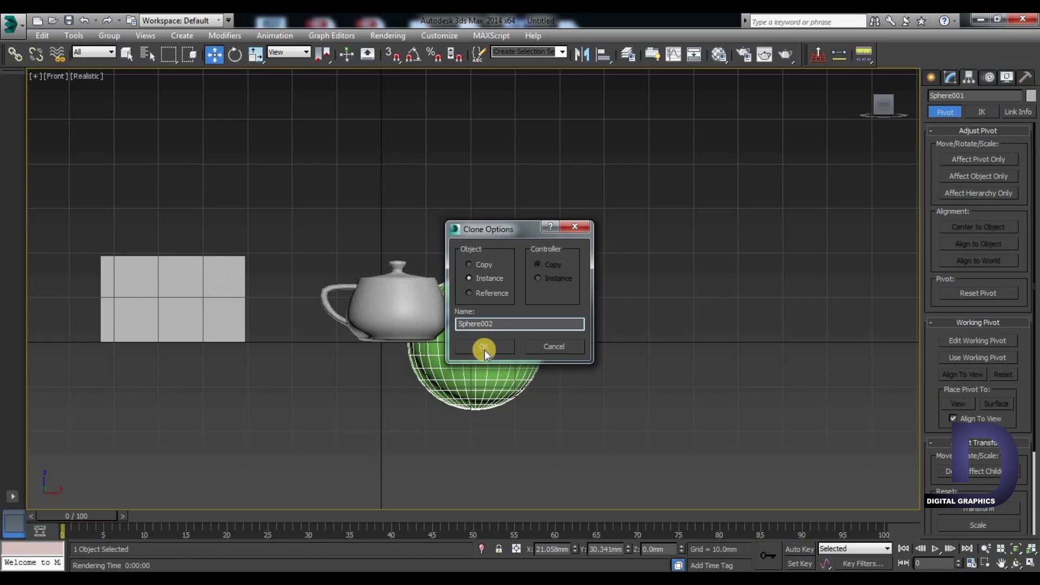
click(485, 347)
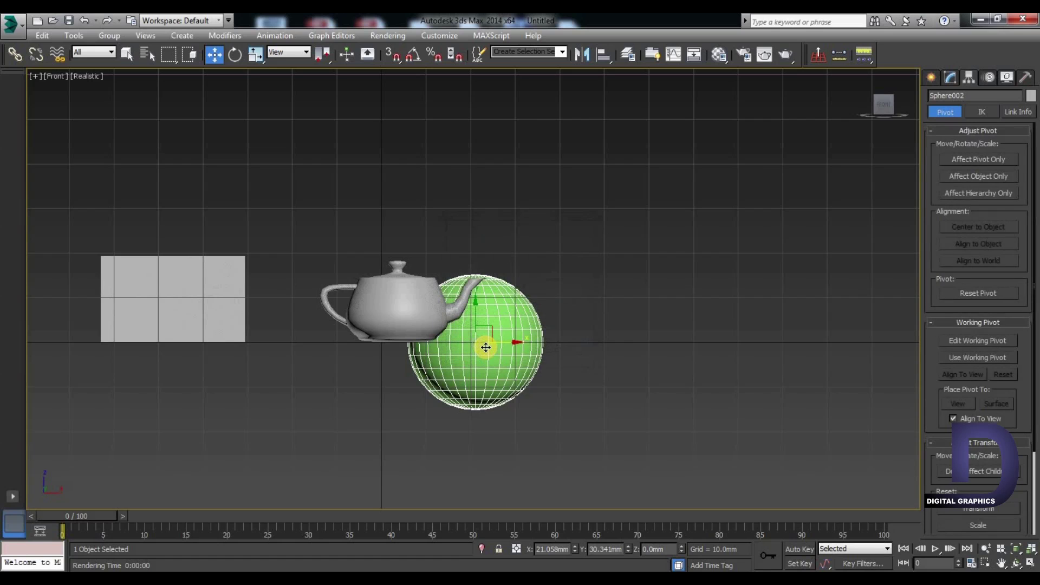
drag(515, 342, 663, 356)
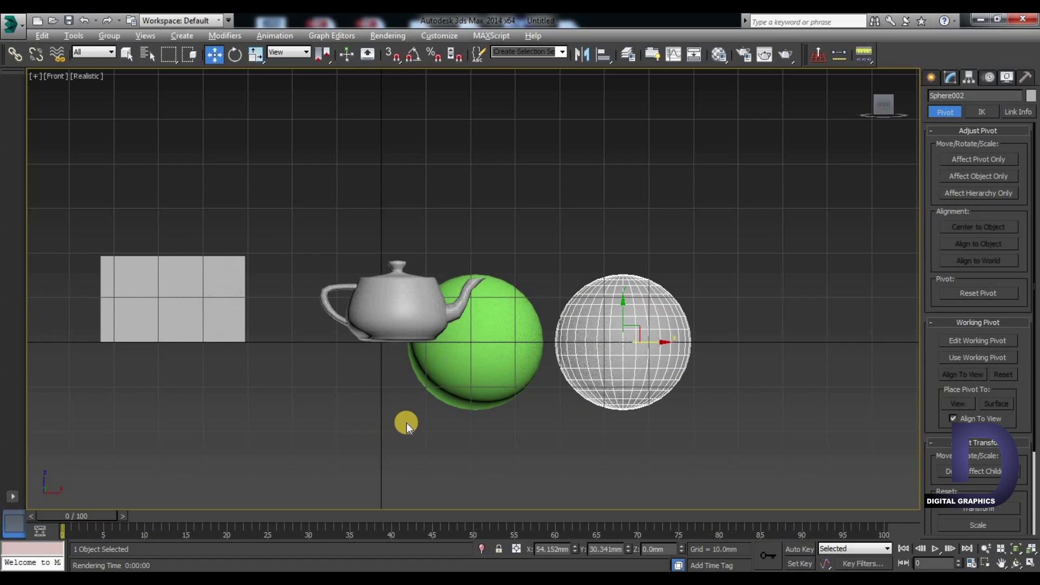
alt+middle_drag(418, 411, 417, 457)
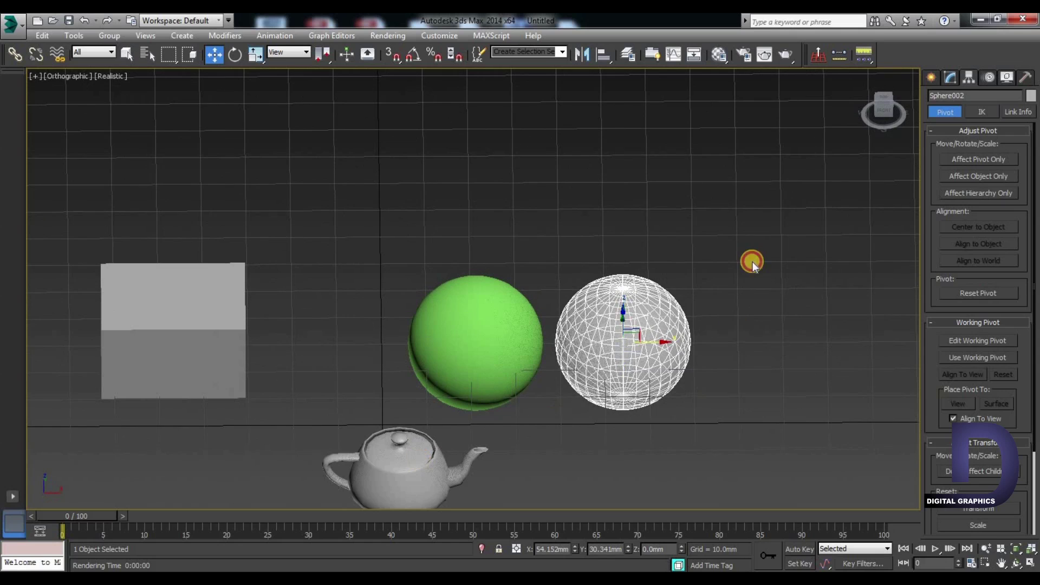
Select the original green sphere, switch the viewport shading to Shaded and return it to Realistic.
click(481, 341)
click(111, 76)
click(144, 108)
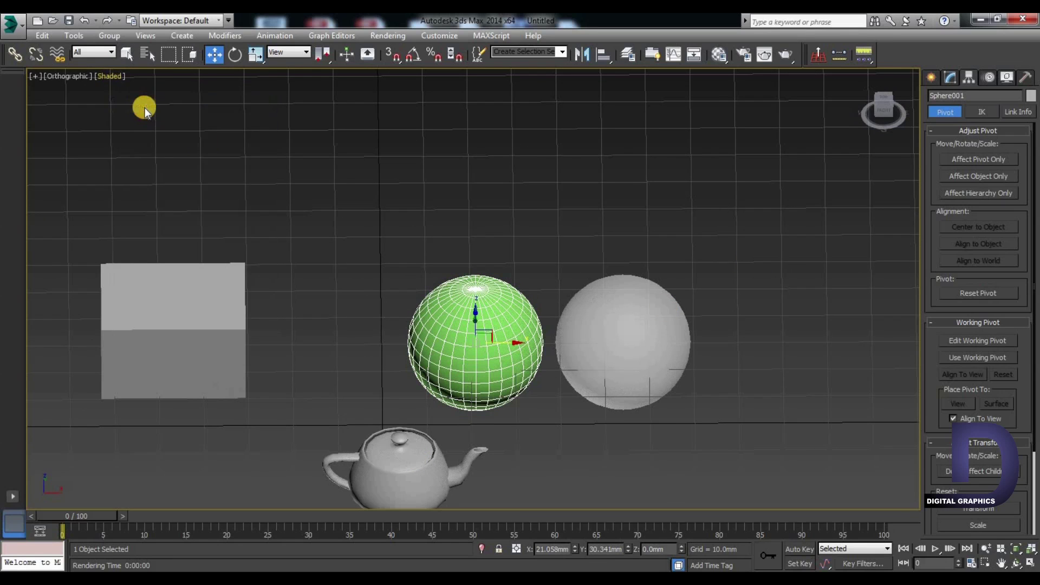
click(108, 76)
click(130, 88)
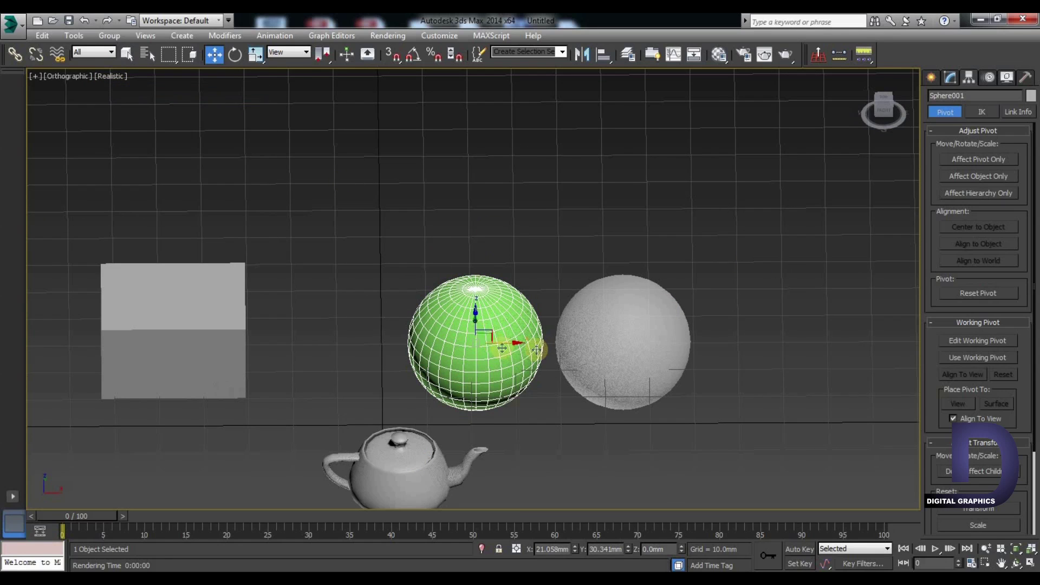
Move the selected sphere to about X 54 mm, Y 59 mm, behind its clone, and inspect the overlap closely from the front.
alt+middle_drag(620, 283, 622, 324)
drag(473, 312, 666, 217)
alt+middle_drag(574, 452, 574, 345)
click(881, 105)
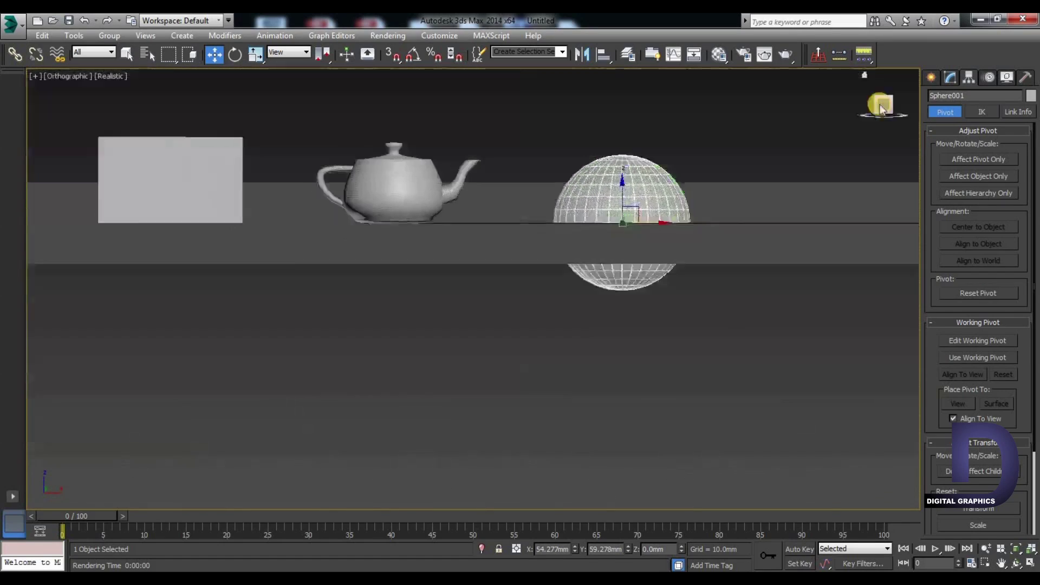
scroll(666, 213, up, 8)
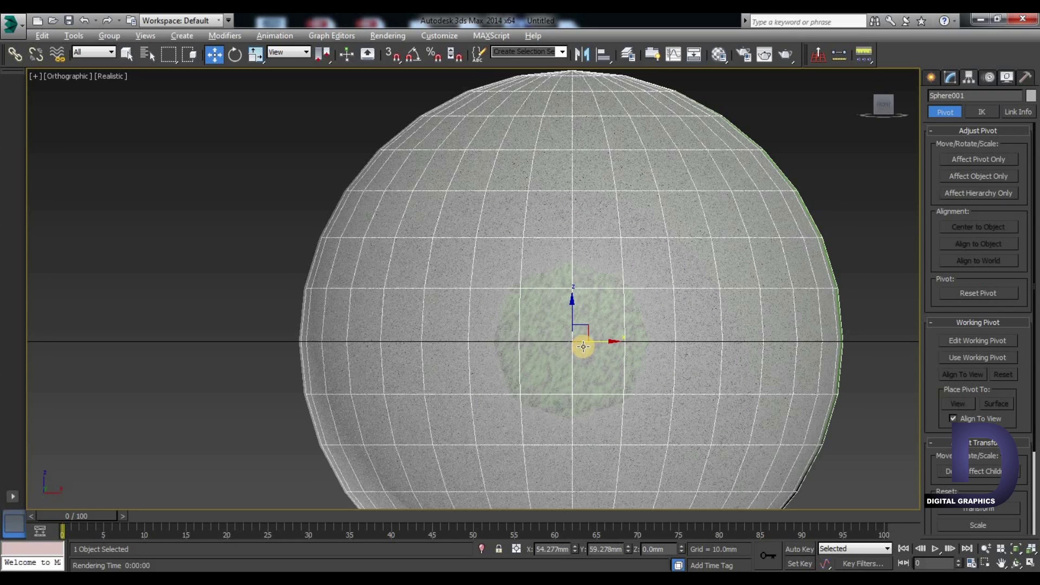
scroll(591, 346, down, 8)
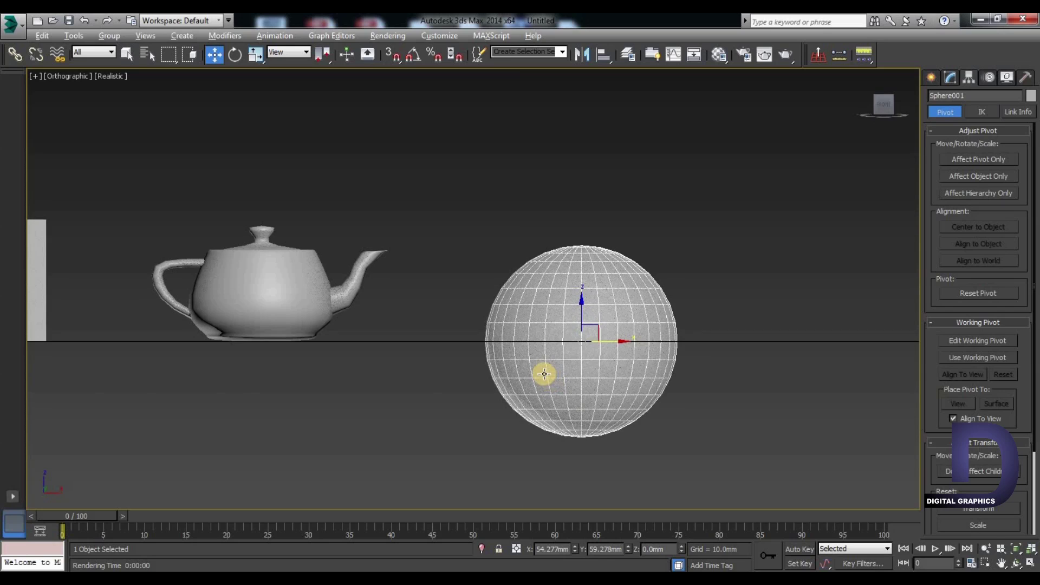
Move the selected sphere along the X axis to about X 18 mm, out from behind its clone.
alt+middle_drag(545, 374, 600, 365)
drag(615, 334, 432, 397)
alt+middle_drag(432, 397, 657, 220)
Select the box, enter its Edge sub-object level and select the upper front edge.
click(167, 333)
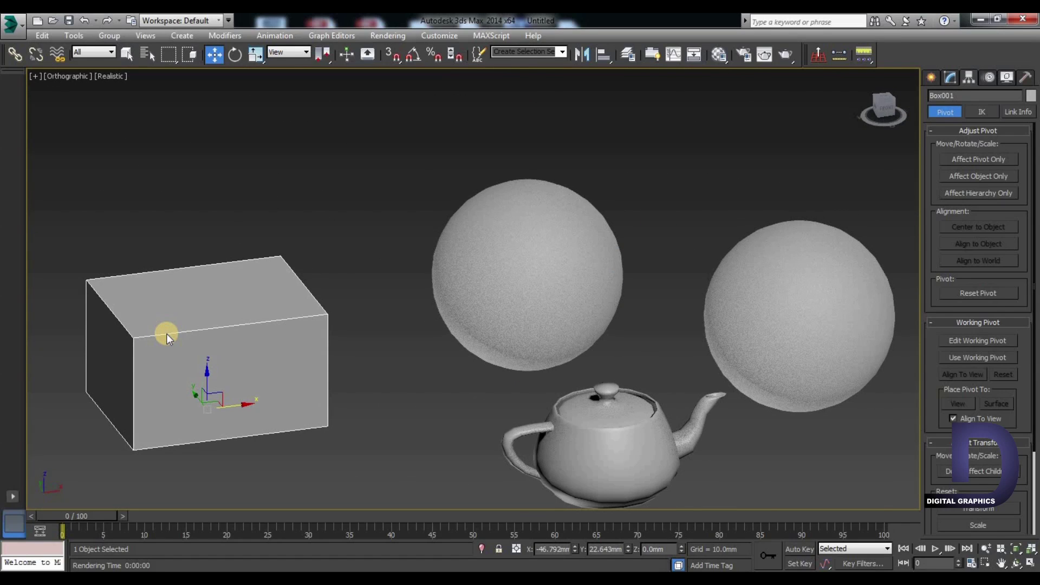
click(951, 78)
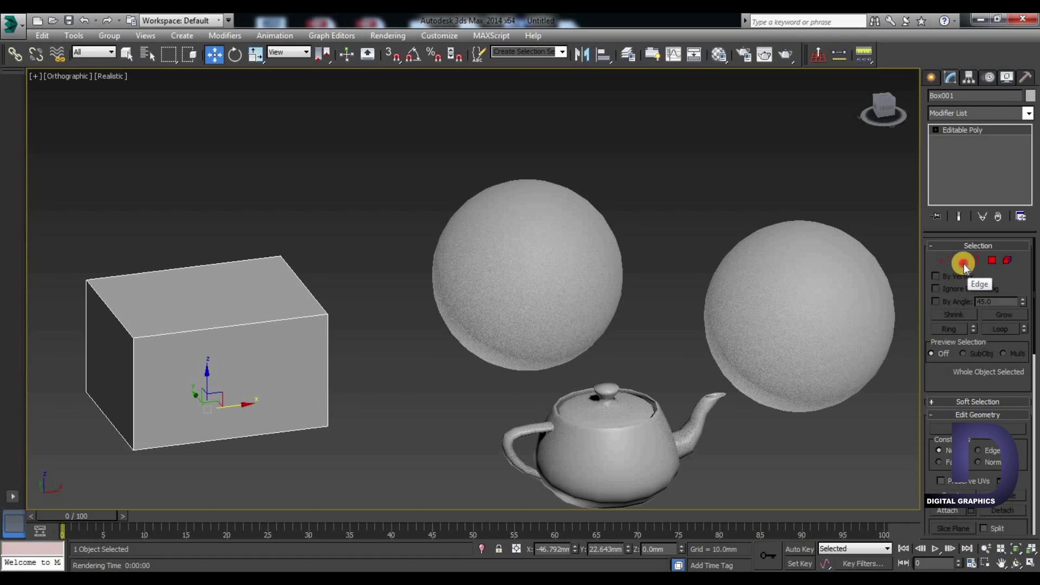
click(964, 263)
click(223, 326)
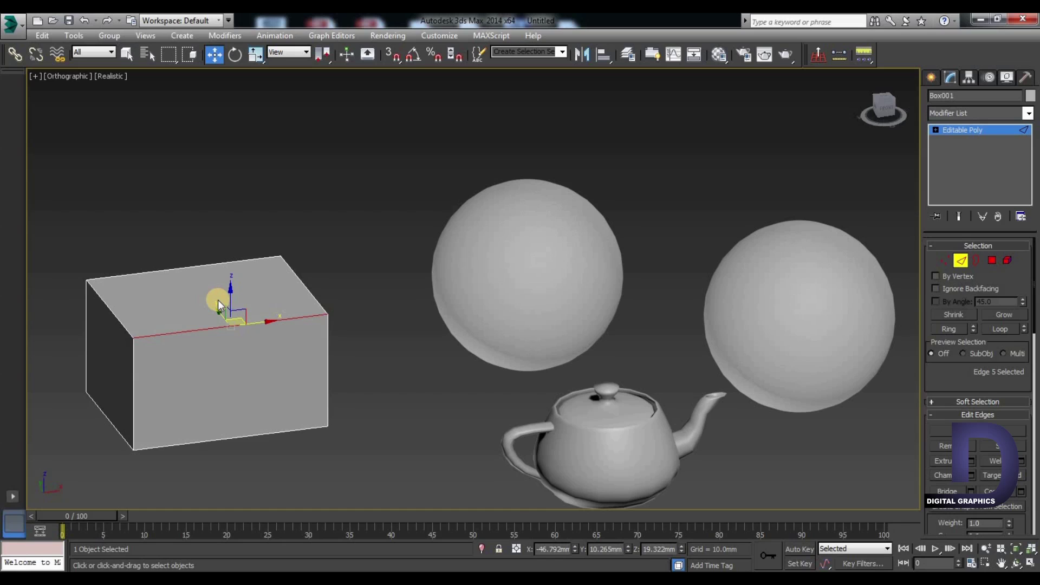
Cut both diagonals across the box's front face and a slanted line across its top, and select the lower triangular polygon.
key(q)
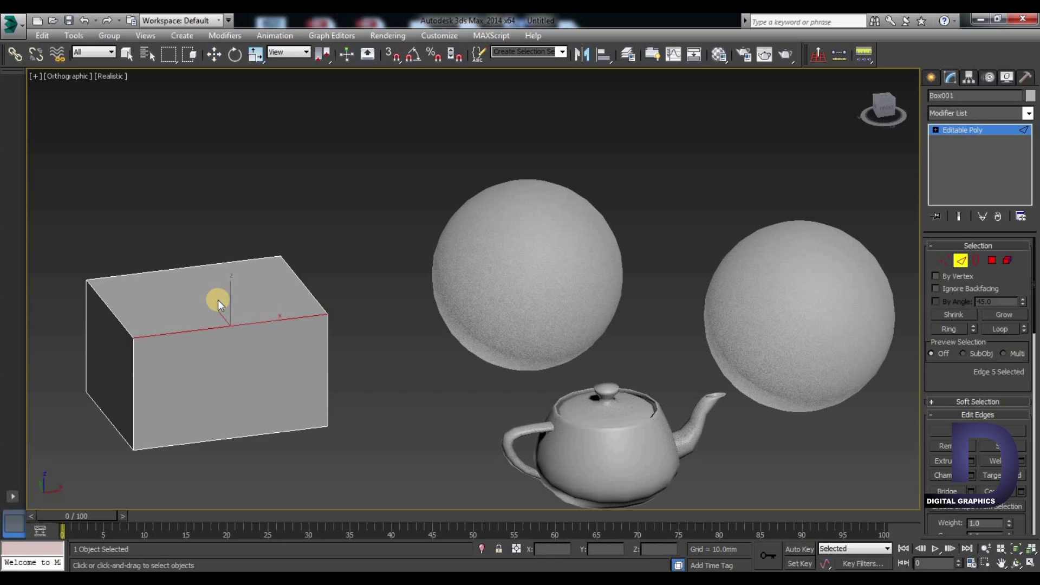
click(134, 338)
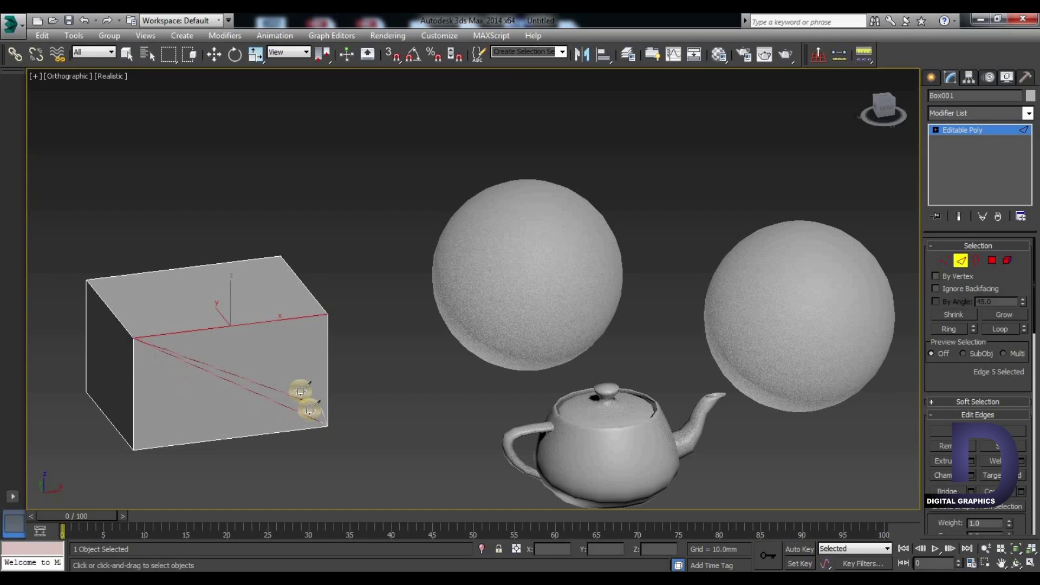
click(329, 426)
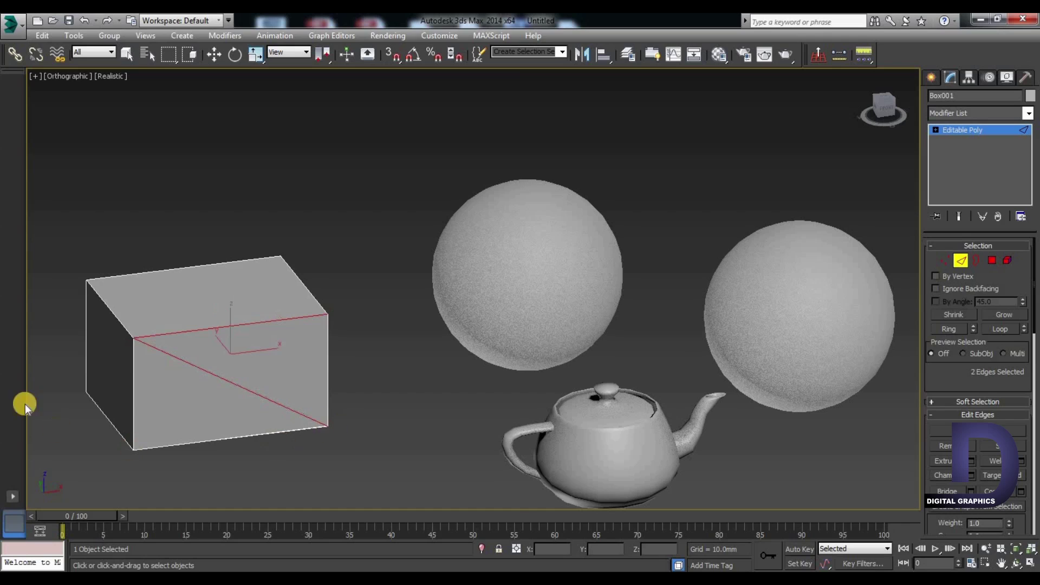
right_click(391, 456)
right_click(382, 368)
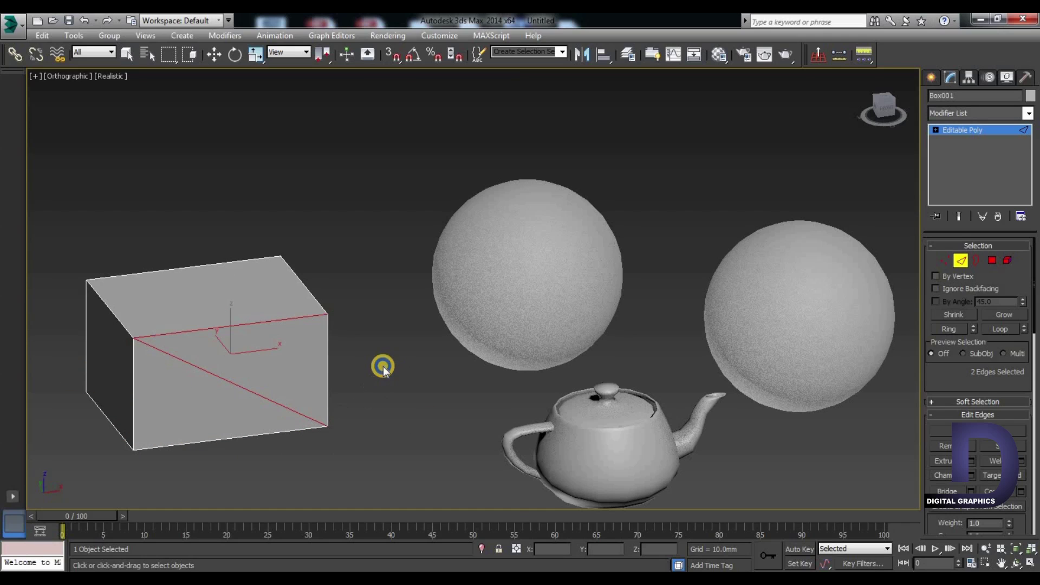
click(133, 449)
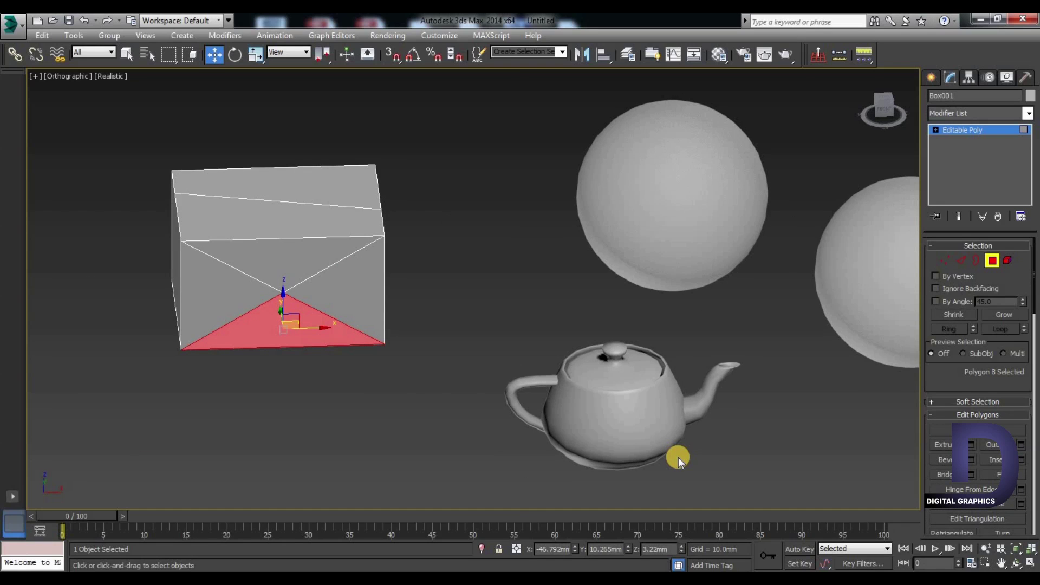
At Edge level, select the edge loop around the box's front face, followed by the loop through the left side's upper edge.
click(960, 261)
click(284, 238)
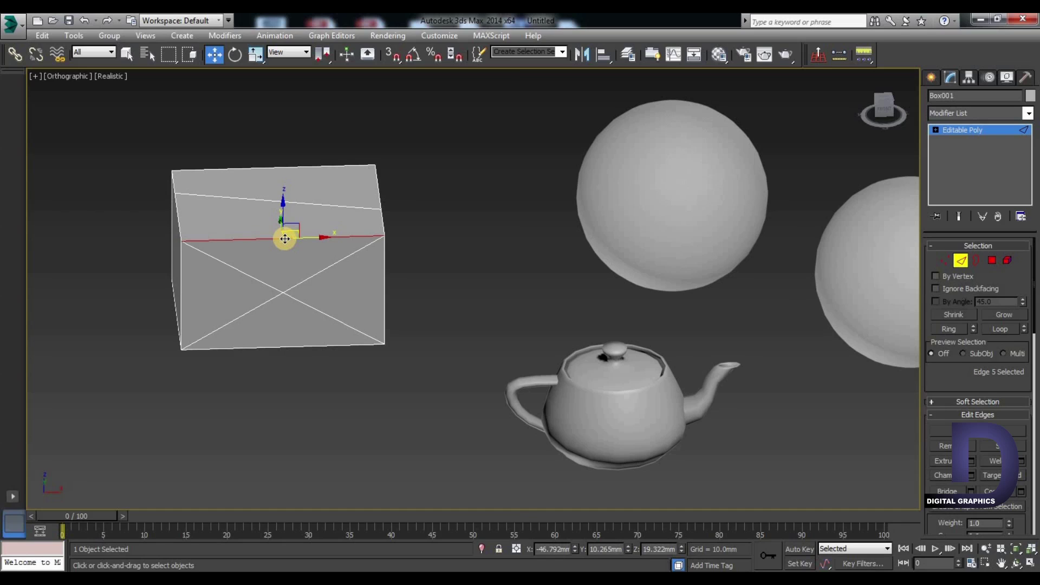
double_click(285, 239)
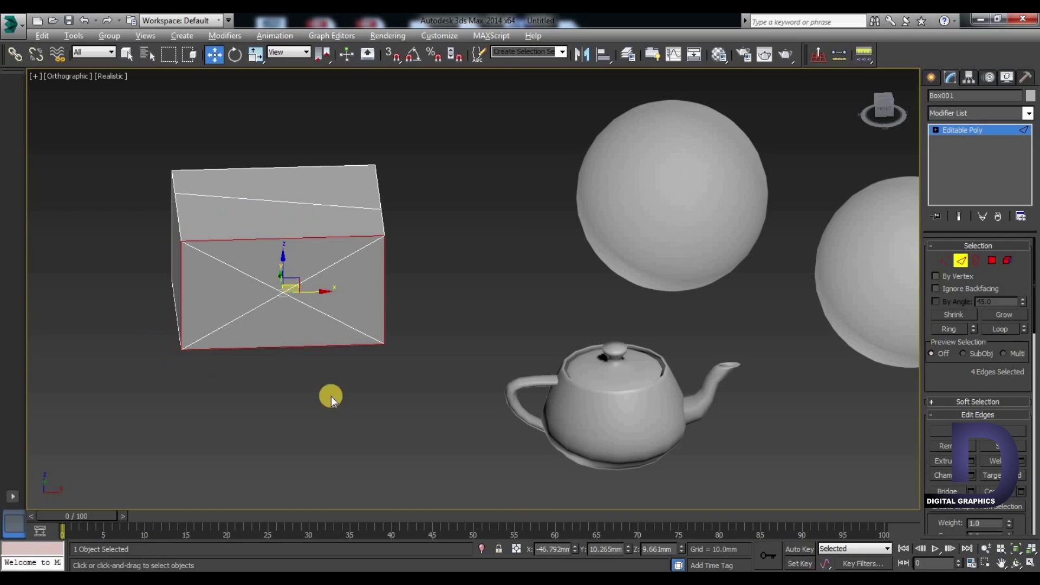
alt+middle_drag(194, 300, 295, 298)
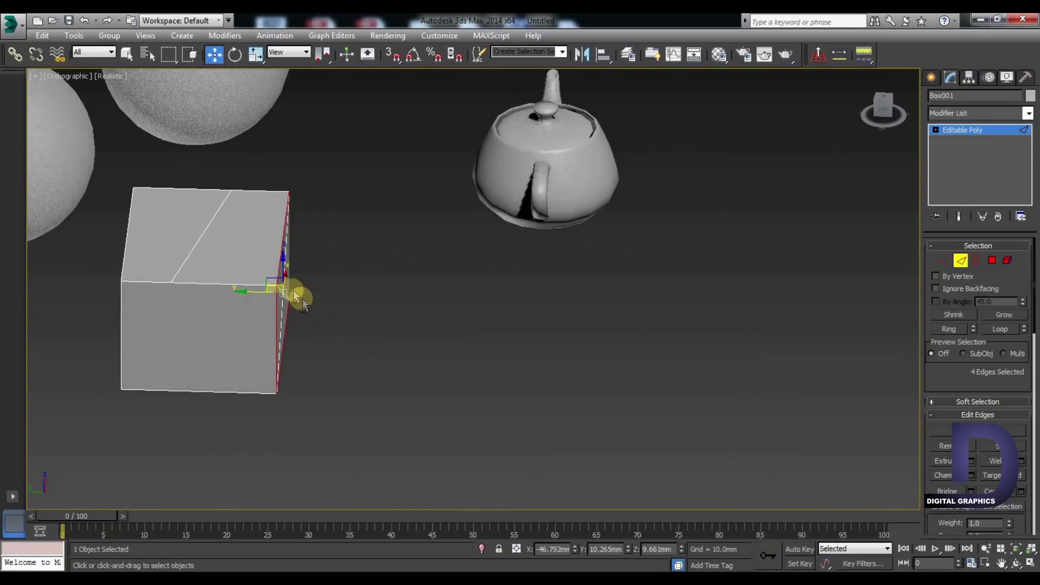
click(191, 281)
key(alt+l)
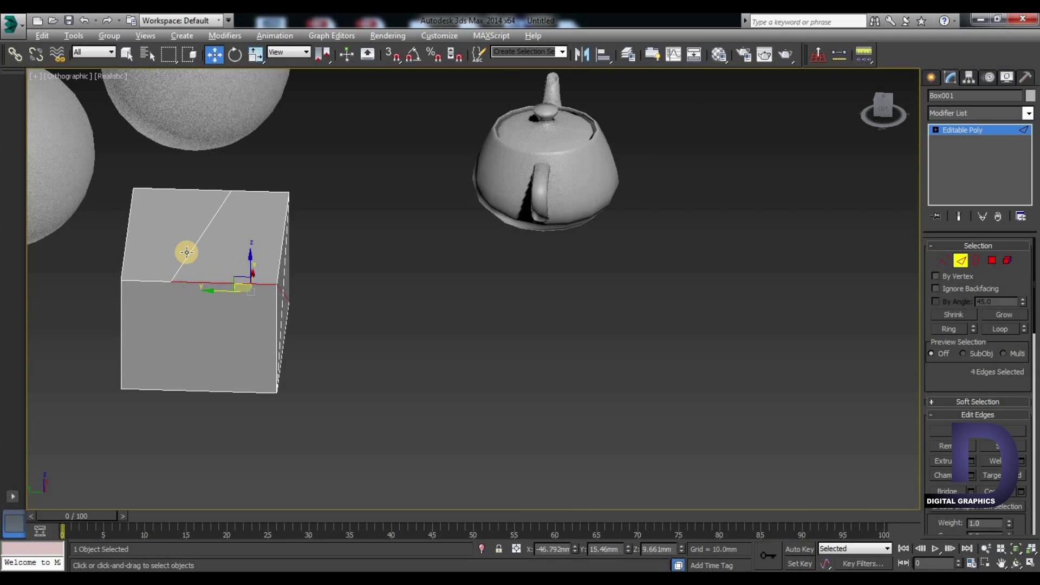
Extrude the polygon on the box's left end outward by about 19.5 mm and clear the polygon selection.
alt+middle_drag(357, 366, 244, 327)
key(4)
click(275, 323)
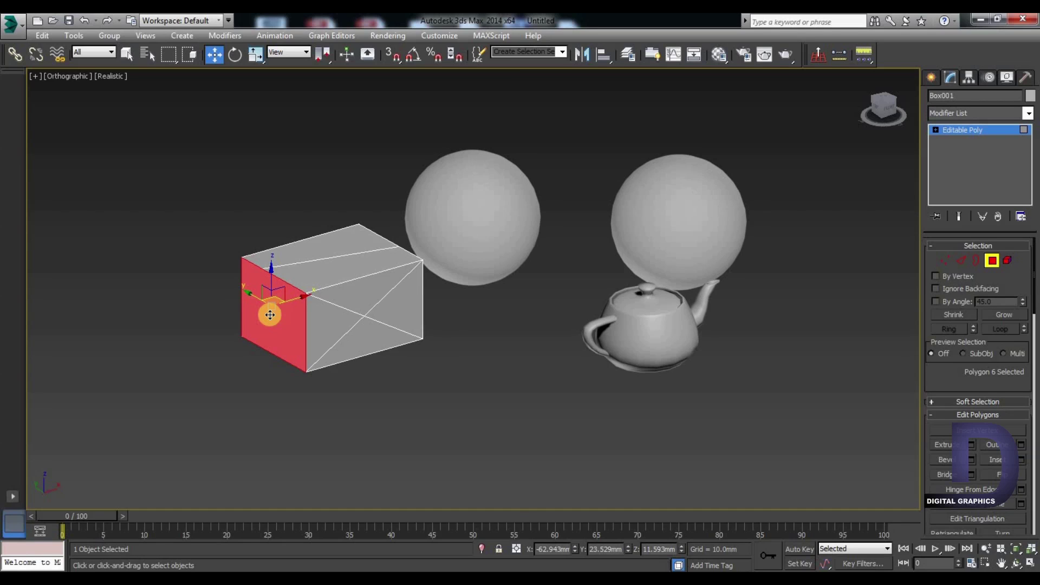
key(shift+e)
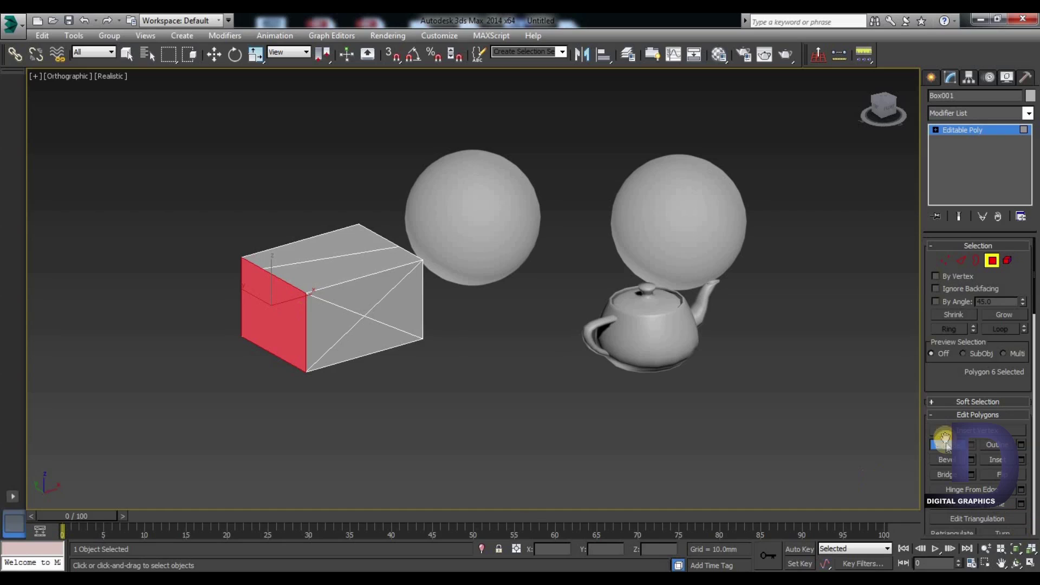
click(972, 448)
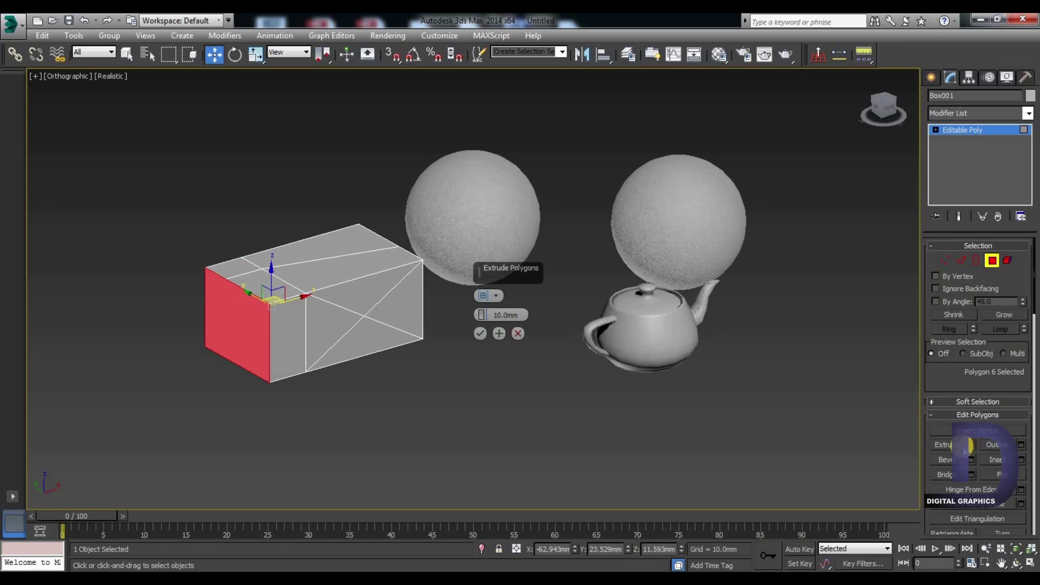
drag(481, 317, 509, 269)
click(481, 334)
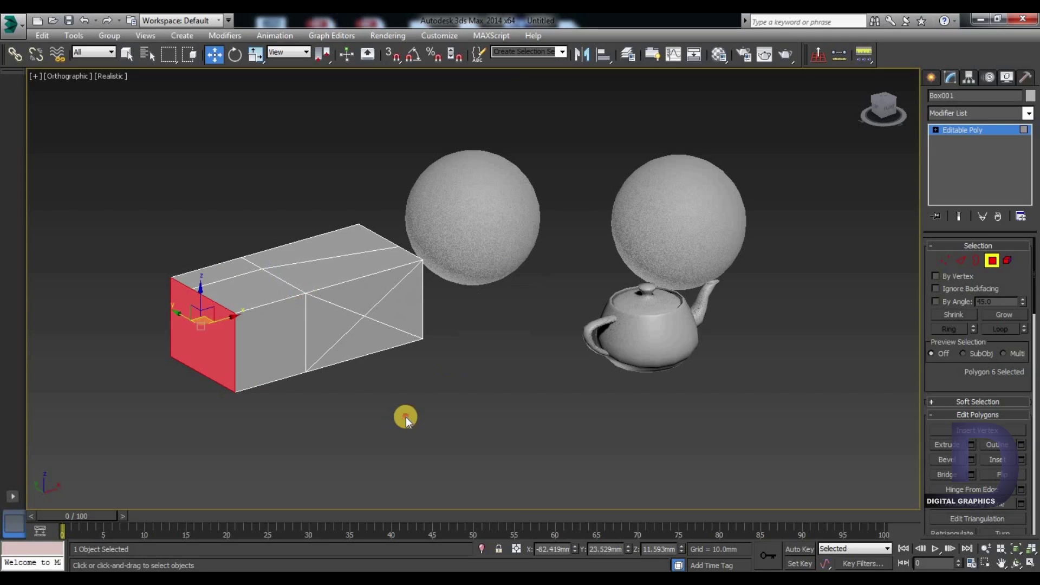
click(299, 385)
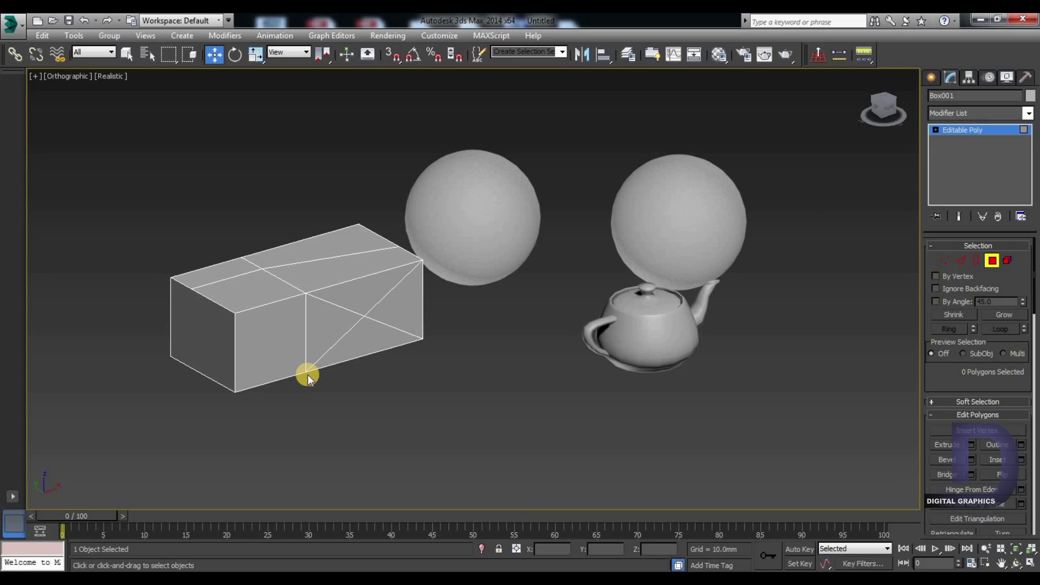
At Edge level, try 3D snapping on the box and sphere, and review the active snap types in Grid and Snap Settings.
key(2)
key(s)
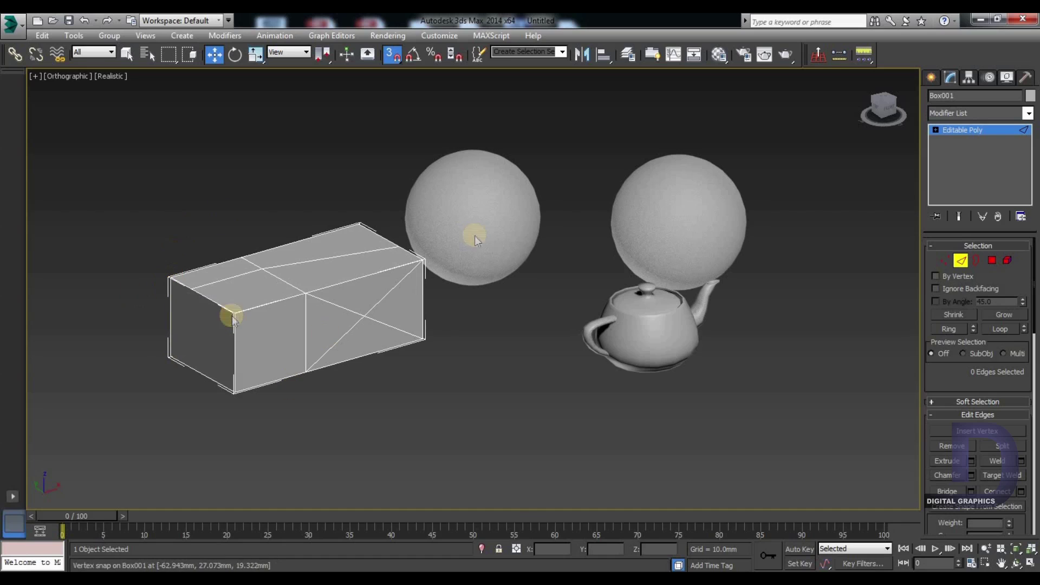
click(491, 222)
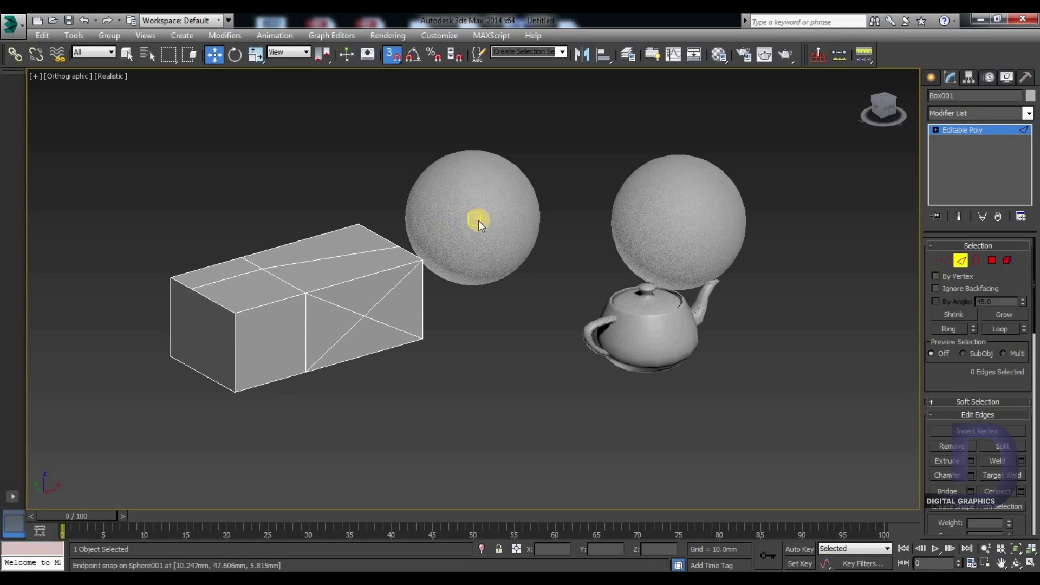
right_click(394, 56)
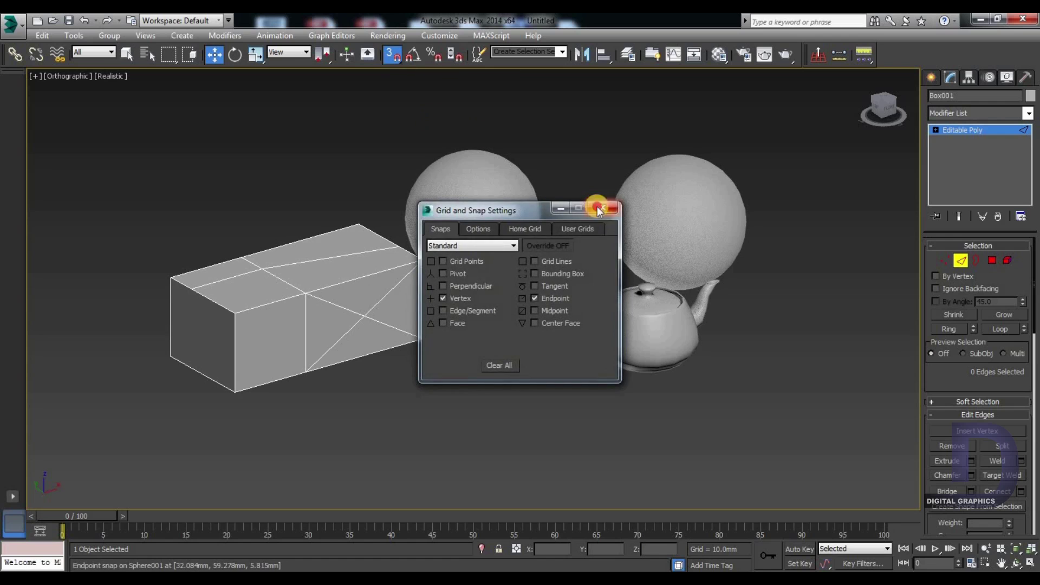
click(598, 209)
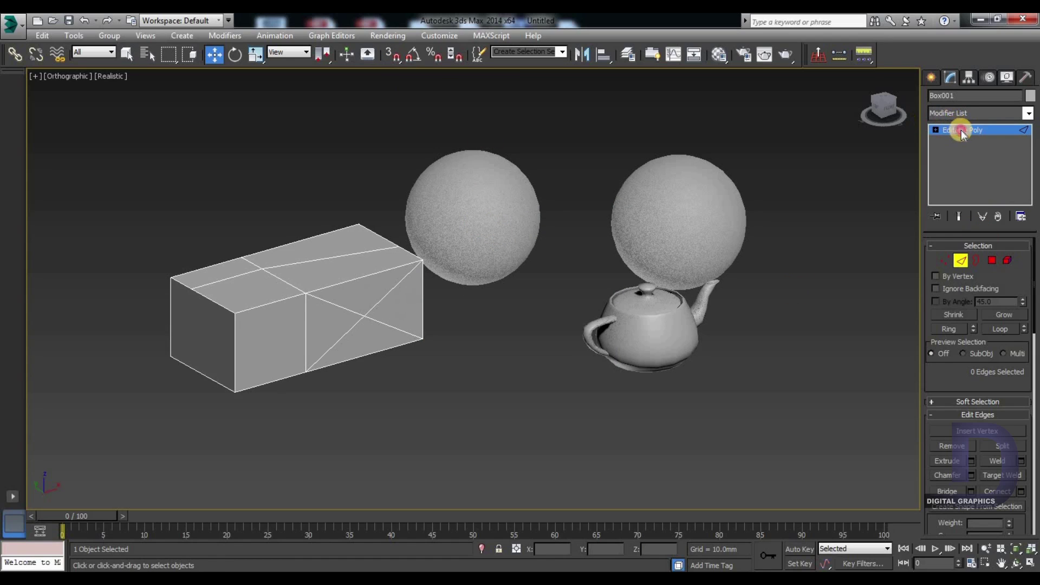
Leave the box's Edge level, turn on selection brackets and check them on the spheres, teapot and box.
click(473, 230)
key(j)
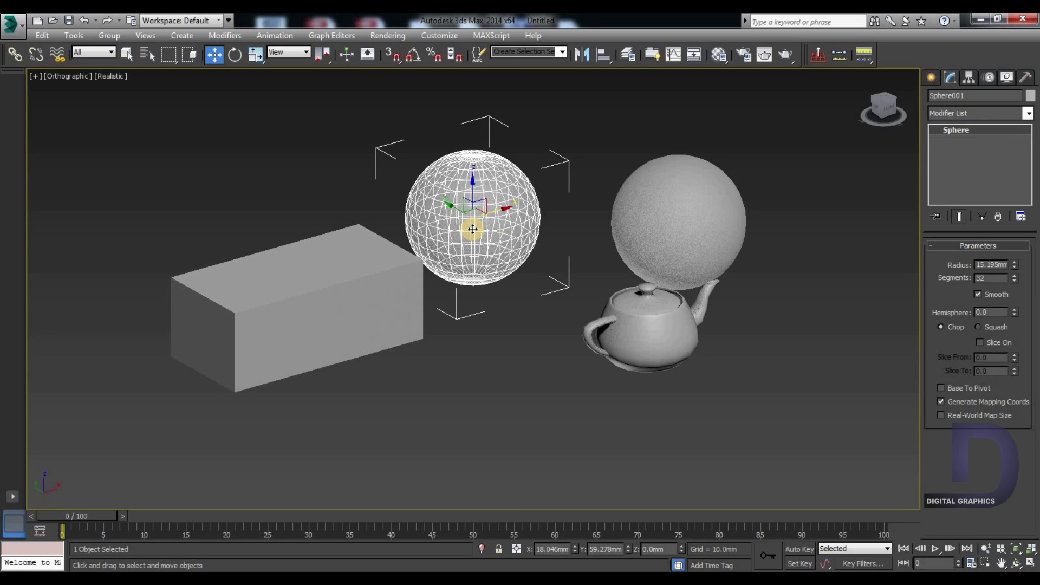
click(664, 212)
click(669, 326)
click(472, 225)
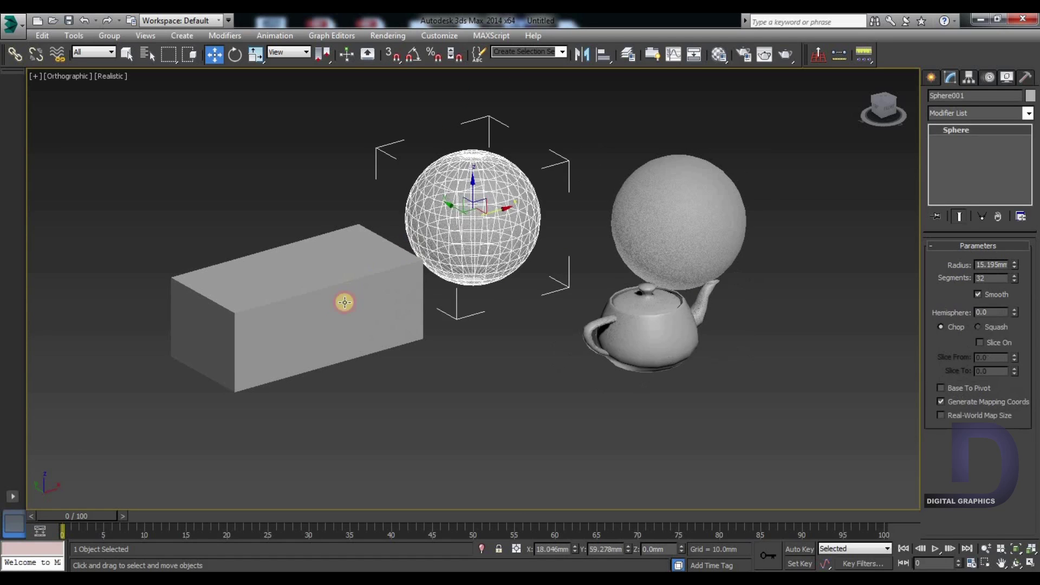
click(345, 303)
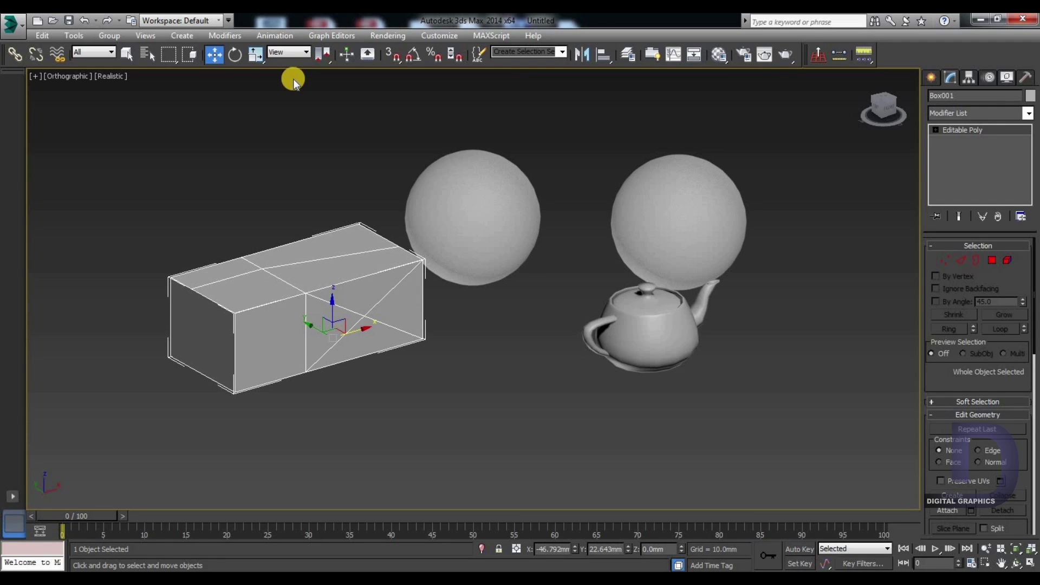
Turn on angle snap and set its angle to 90 degrees in Grid and Snap Settings.
key(a)
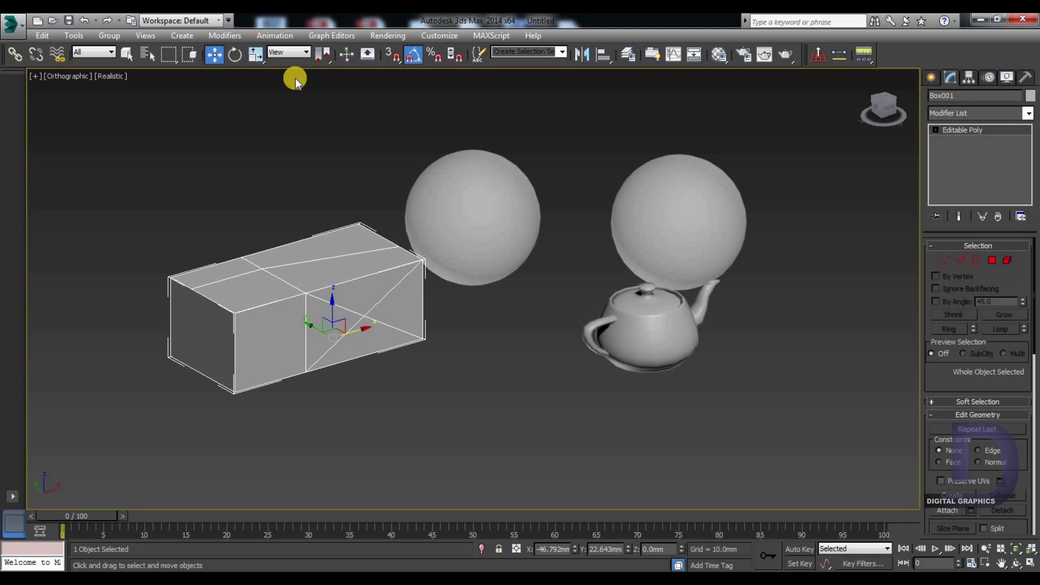
click(493, 217)
right_click(412, 55)
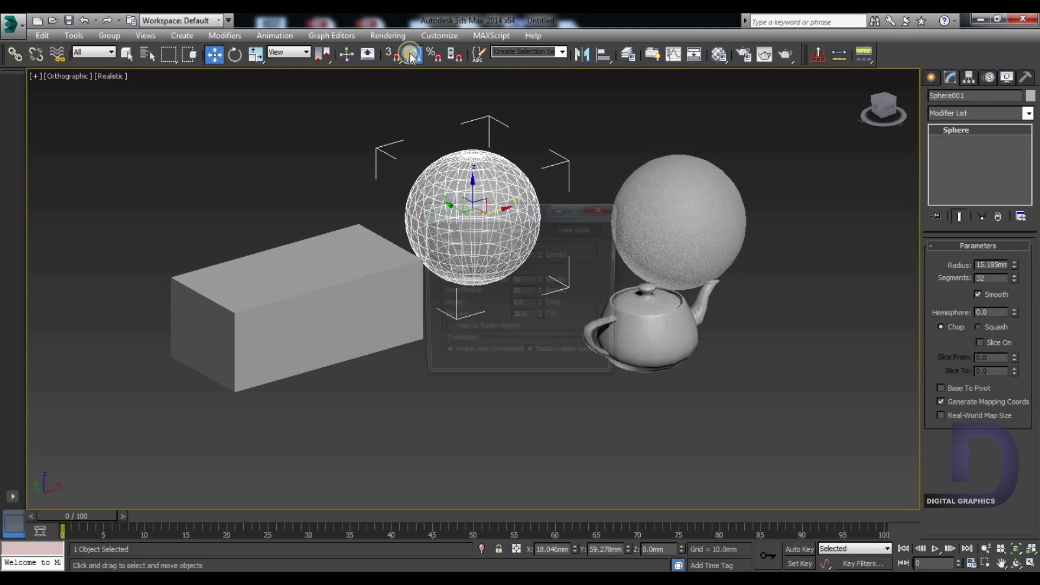
click(531, 306)
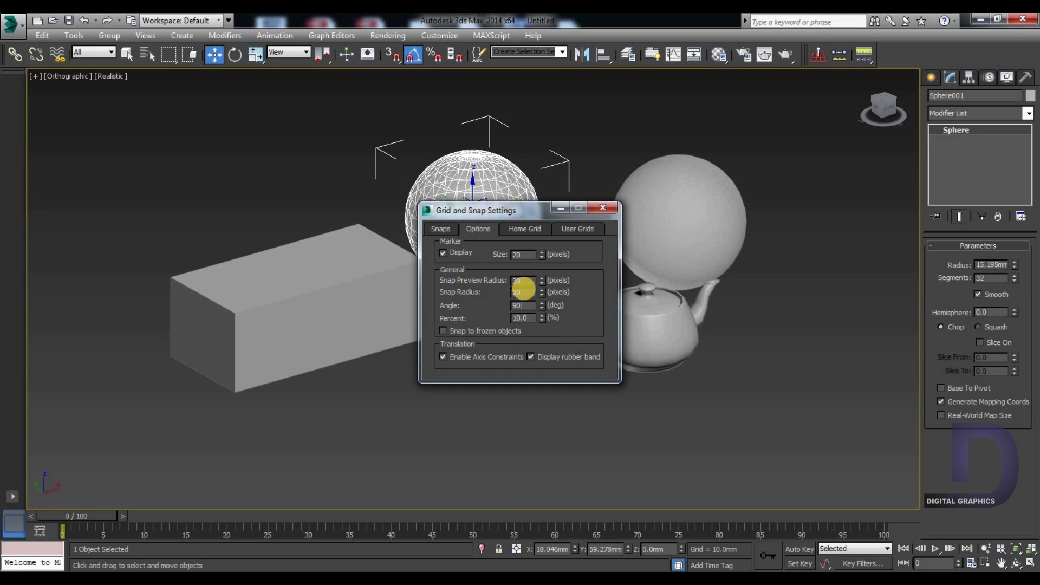
click(602, 208)
Rotate the box by -180 degrees about the Z axis with angle snap, and turn angle snap off.
click(260, 329)
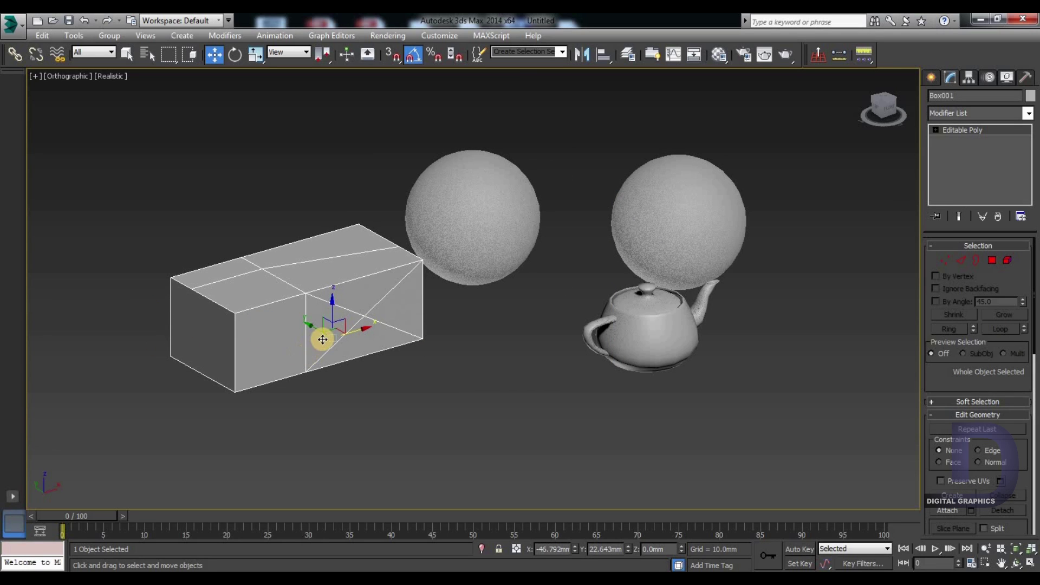
key(e)
drag(323, 351, 358, 354)
key(a)
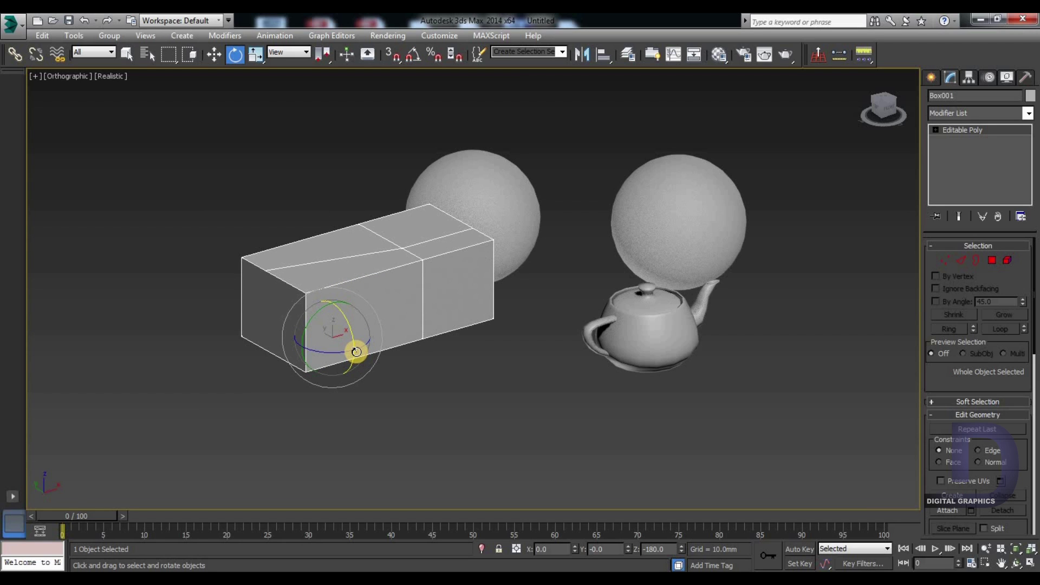
With 3D snapping on, move only the box's pivot onto the vertex where the extrusion seam meets its back edge.
key(w)
key(s)
click(969, 77)
click(978, 159)
alt+middle_drag(458, 316, 348, 302)
drag(349, 301, 391, 232)
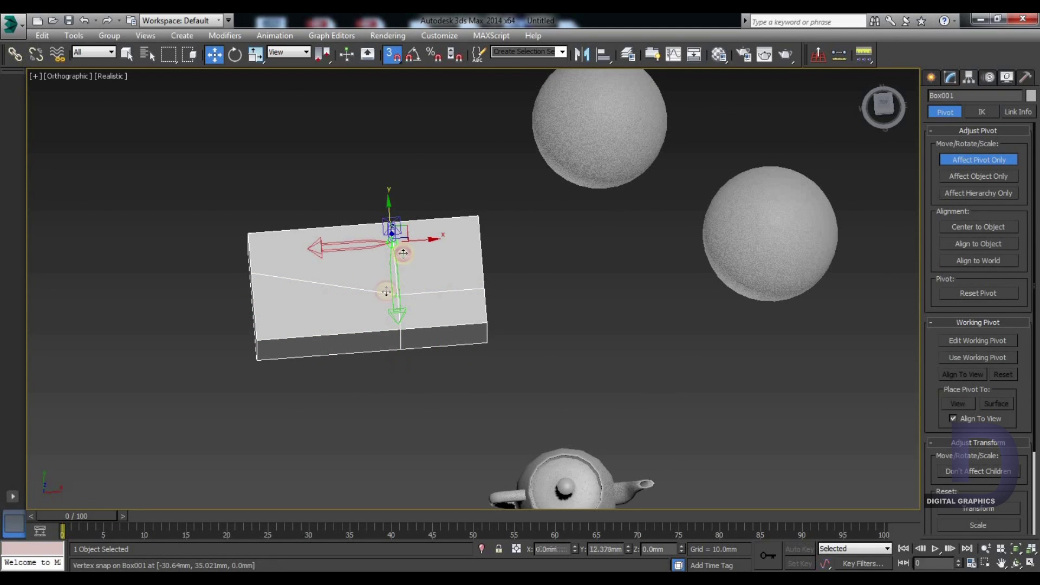
Turn off 3D snapping, move only the box's pivot freehand to its short edge facing the spheres, and leave pivot-only editing.
right_click(391, 56)
click(603, 208)
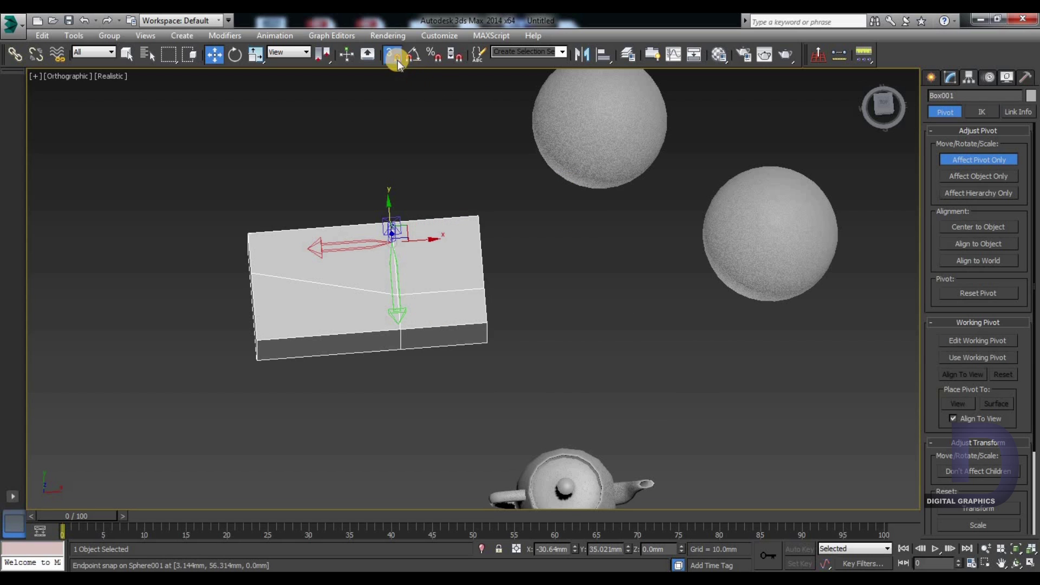
drag(390, 204, 516, 263)
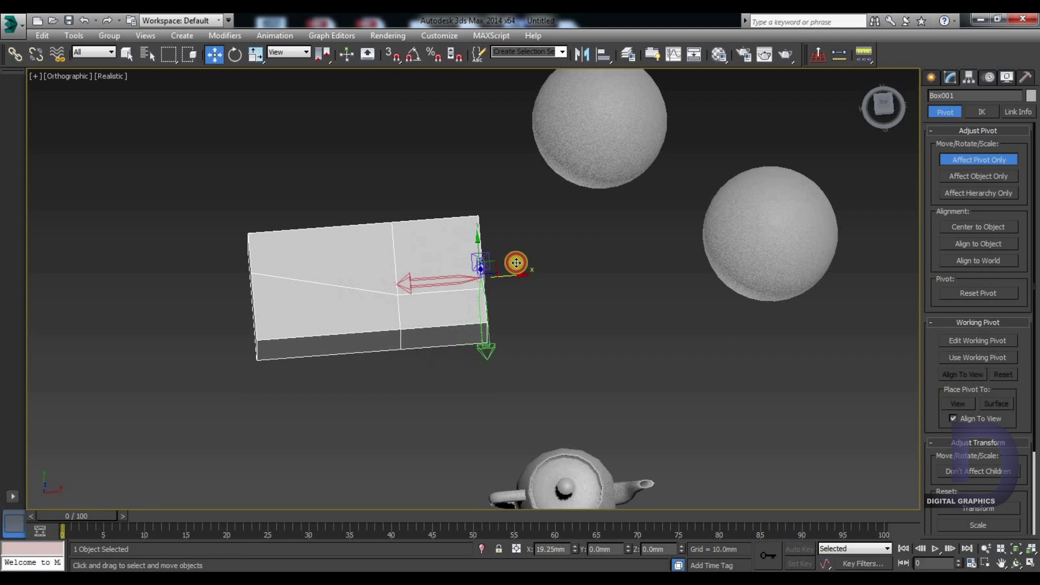
click(975, 159)
click(737, 282)
Rotate a cloned copy of the box about the relocated pivot, inspect it from the side, and undo the clone.
click(435, 287)
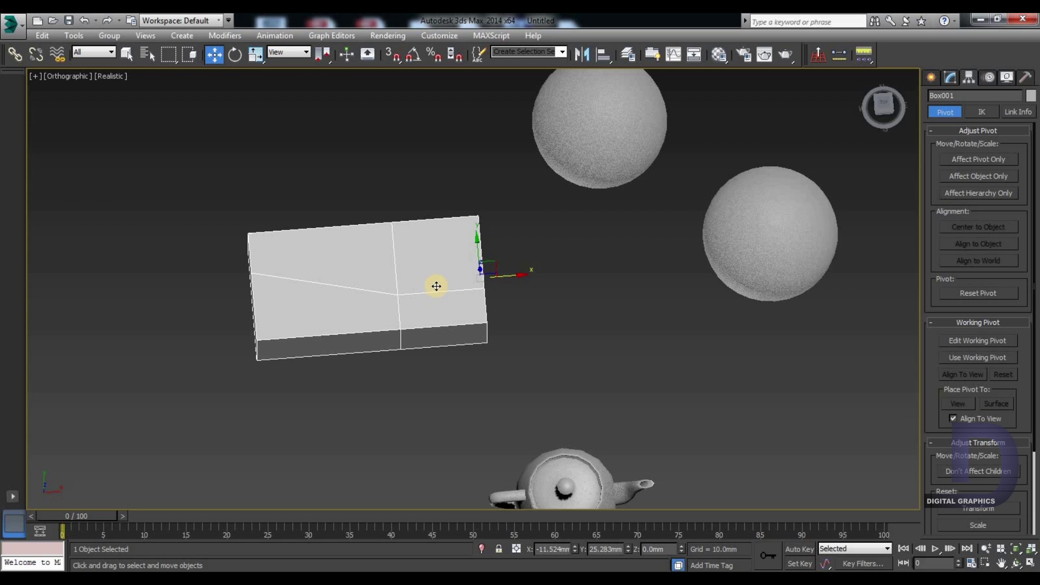
key(e)
mouse_move(502, 309)
mouse_down()
mouse_move(513, 230)
mouse_move(527, 320)
mouse_move(506, 301)
mouse_move(504, 185)
mouse_move(382, 168)
mouse_move(249, 209)
mouse_move(144, 318)
mouse_move(151, 290)
mouse_move(147, 312)
mouse_move(77, 270)
mouse_up()
click(532, 354)
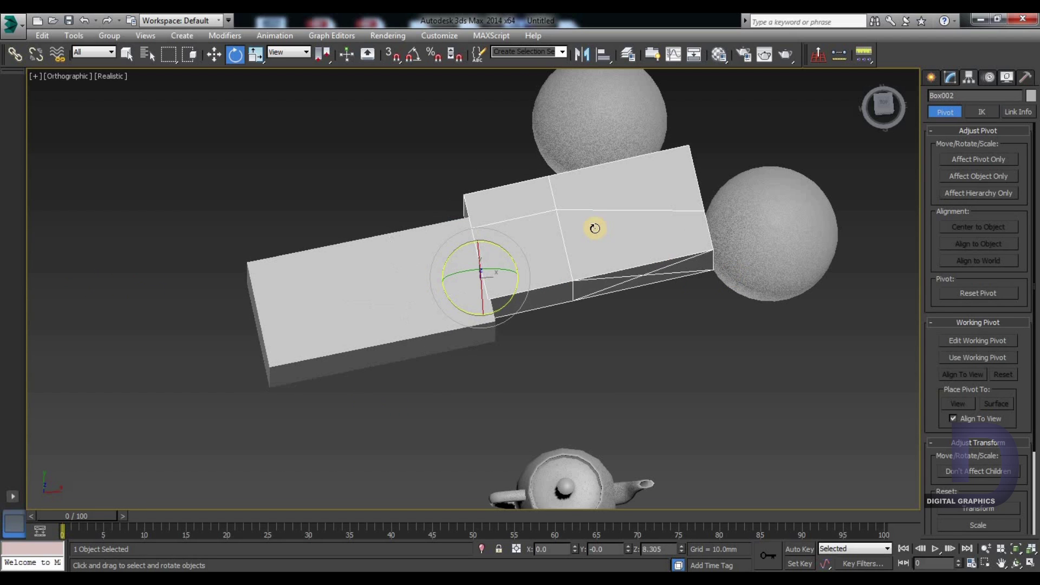
middle_drag(650, 302, 488, 297)
alt+middle_drag(448, 392, 532, 312)
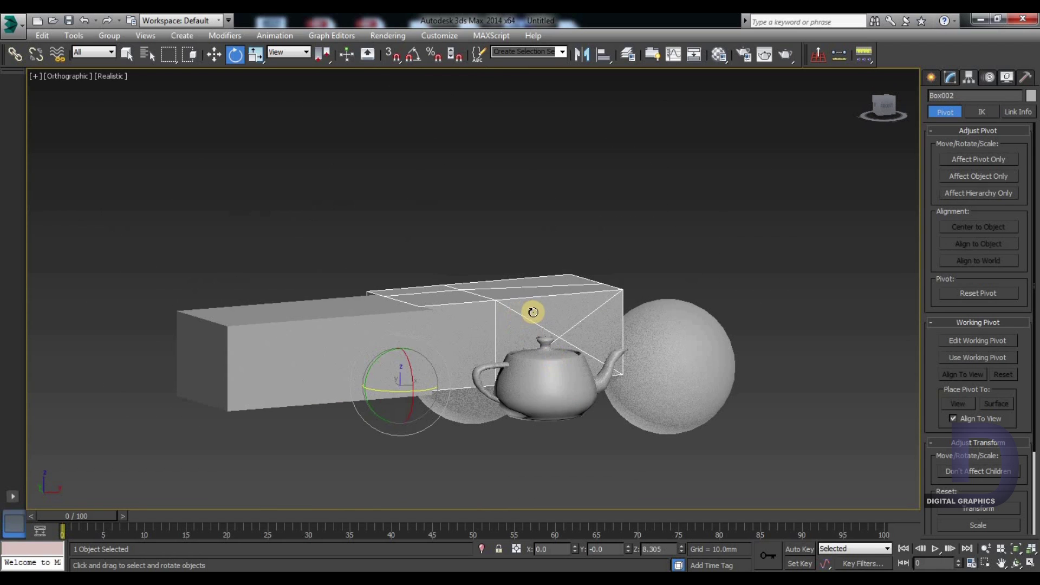
key(ctrl+z)
Center the box's pivot to the object with only the pivot affected, leave pivot-only editing and deselect the box.
click(325, 332)
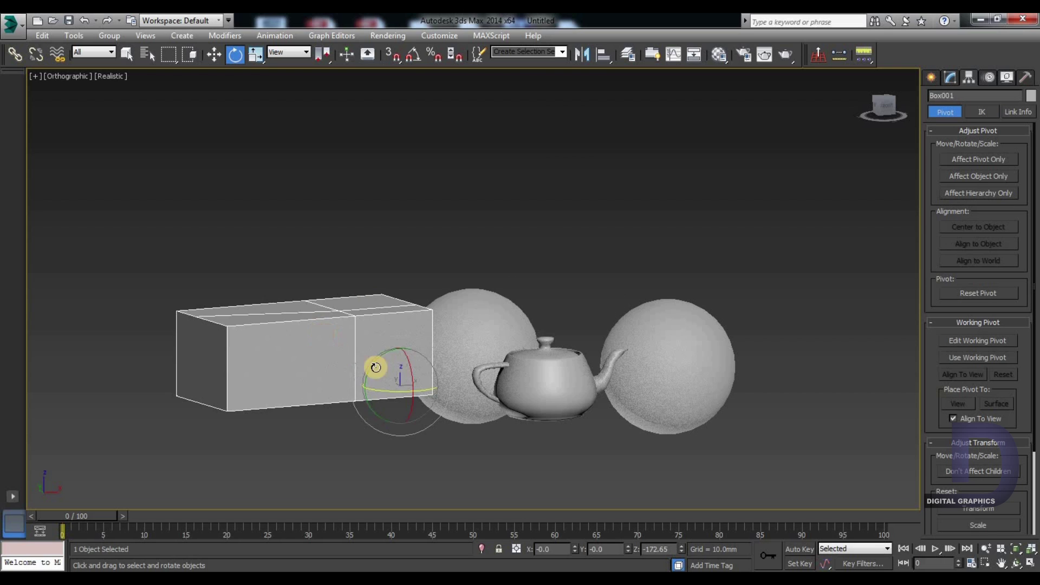
click(986, 160)
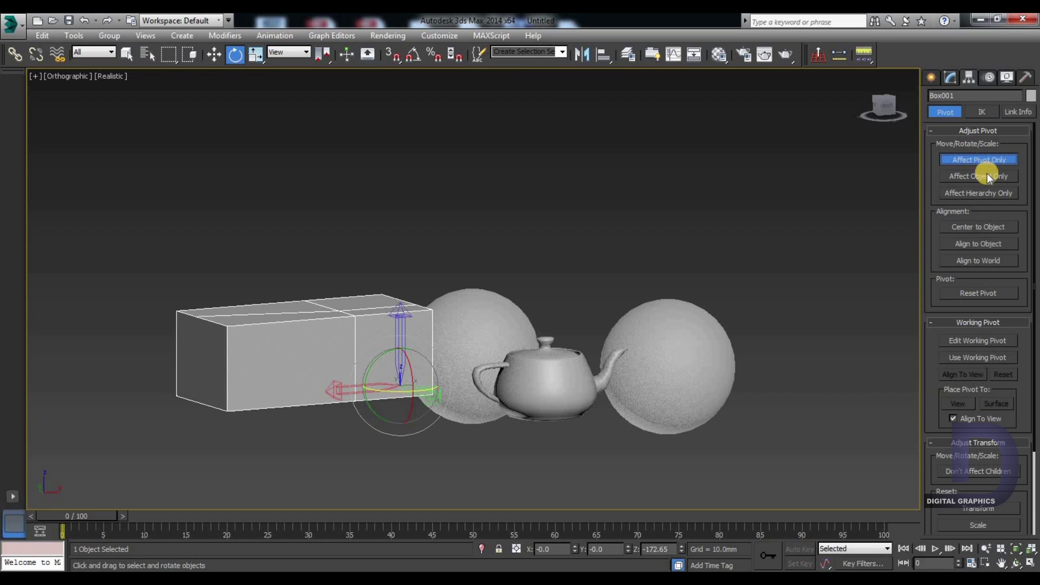
click(972, 227)
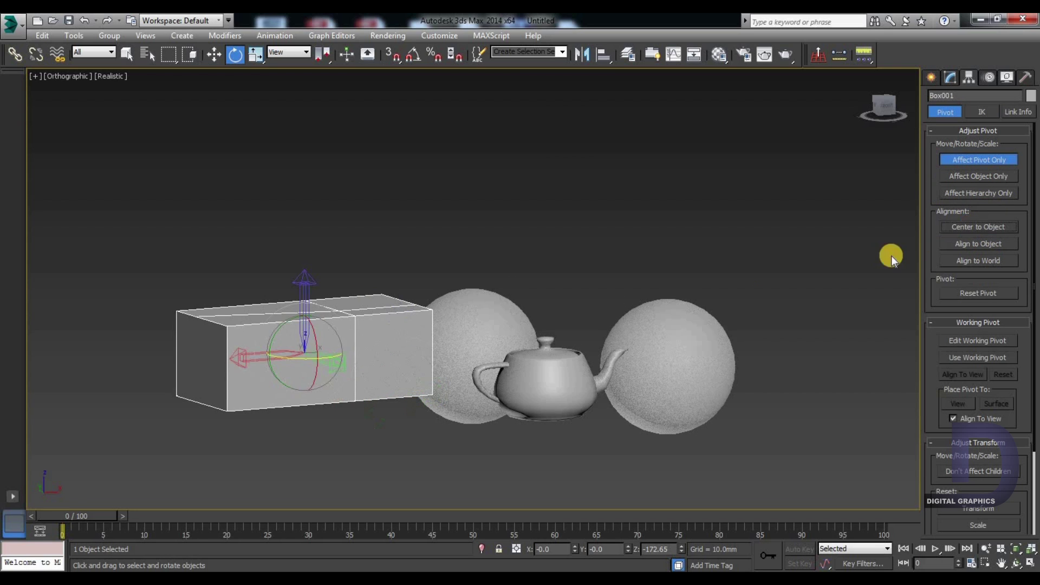
click(990, 159)
click(576, 221)
Align the sphere beside the box to the other sphere by Y position, center to center, with Y-axis orientation, and check from the top.
key(t)
key(w)
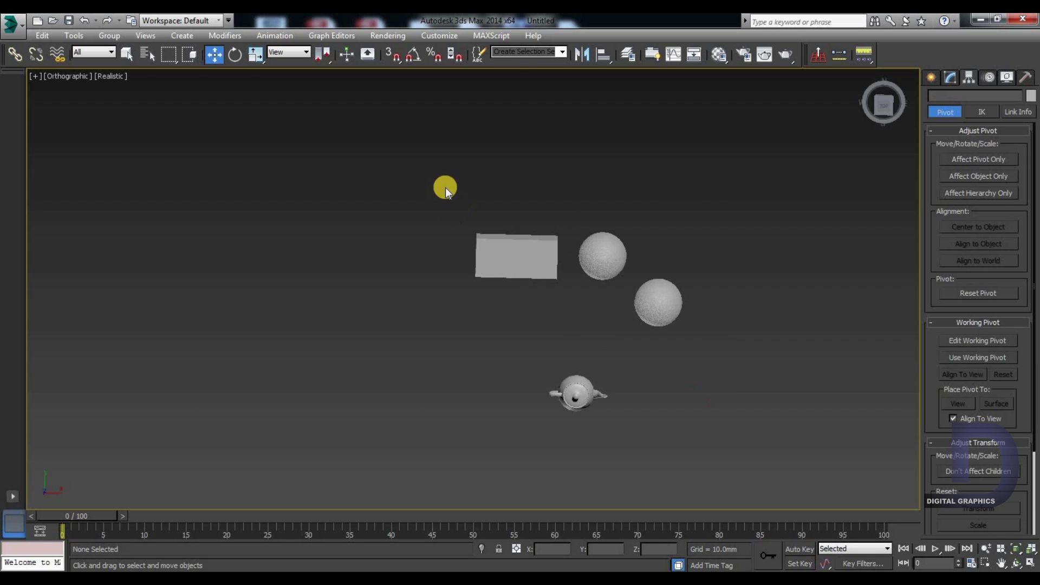
click(600, 256)
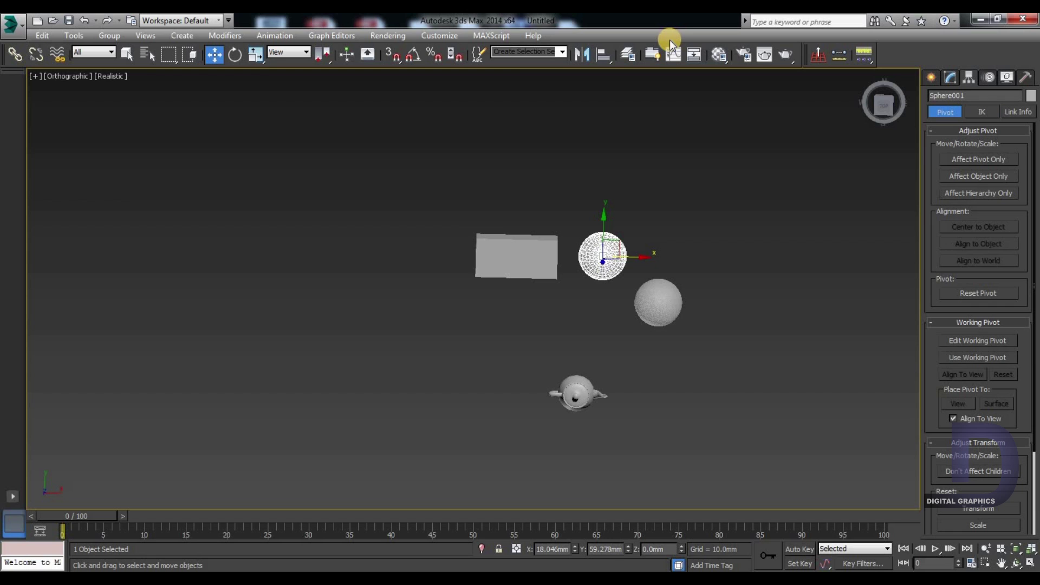
key(alt+a)
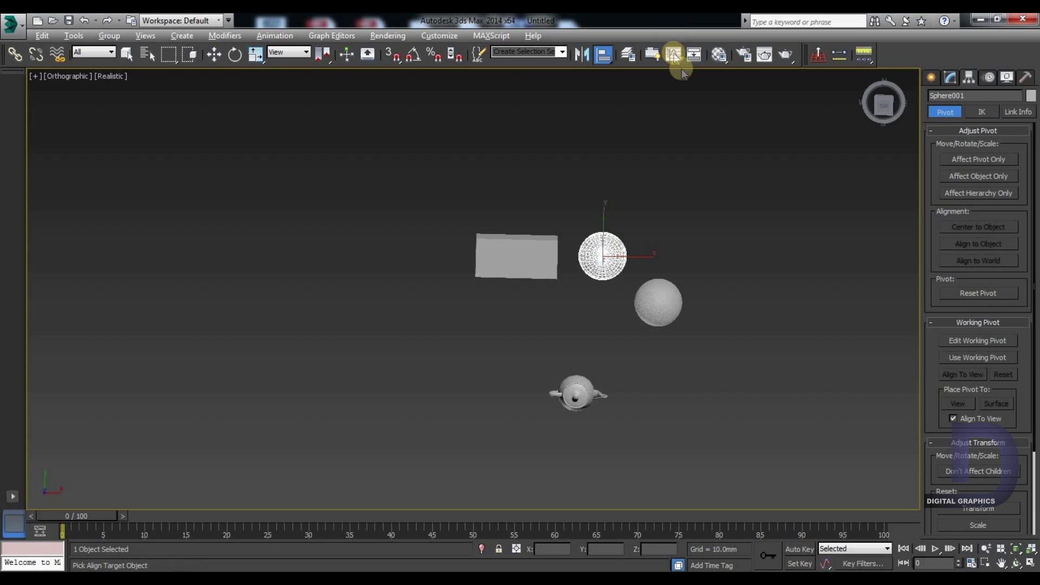
click(665, 309)
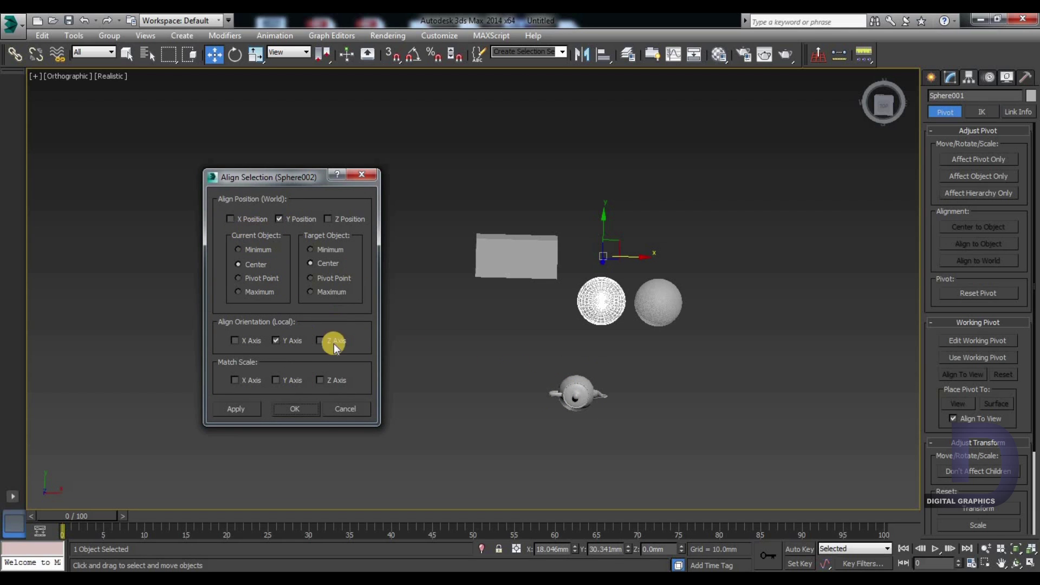
click(291, 410)
click(688, 412)
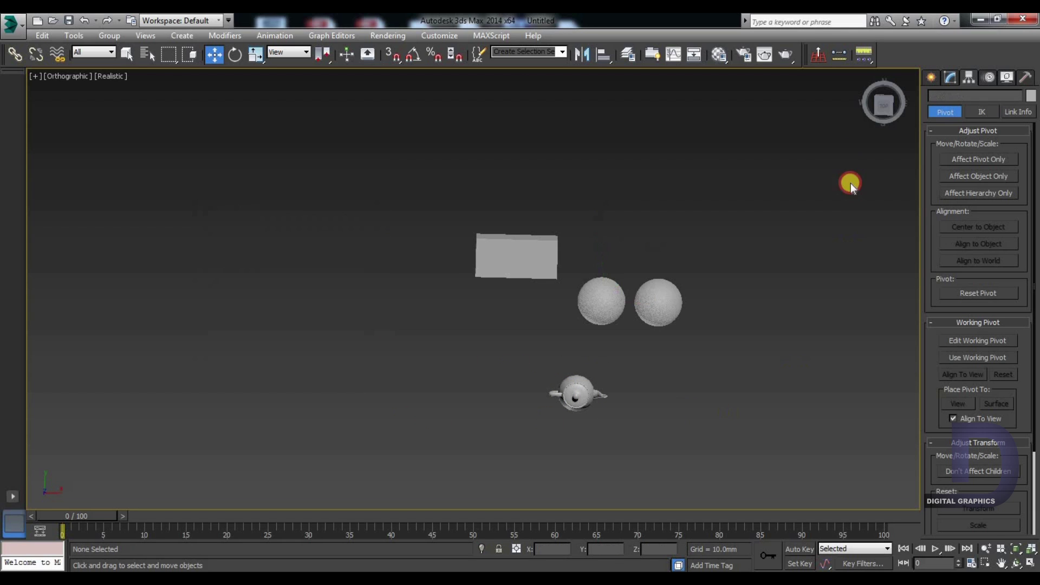
click(883, 103)
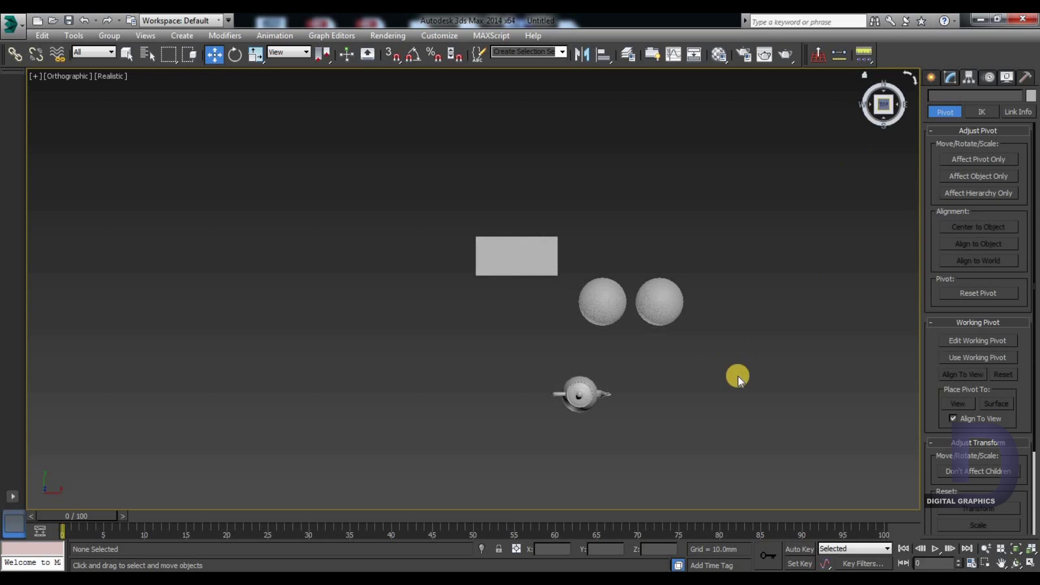
scroll(736, 358, up, 5)
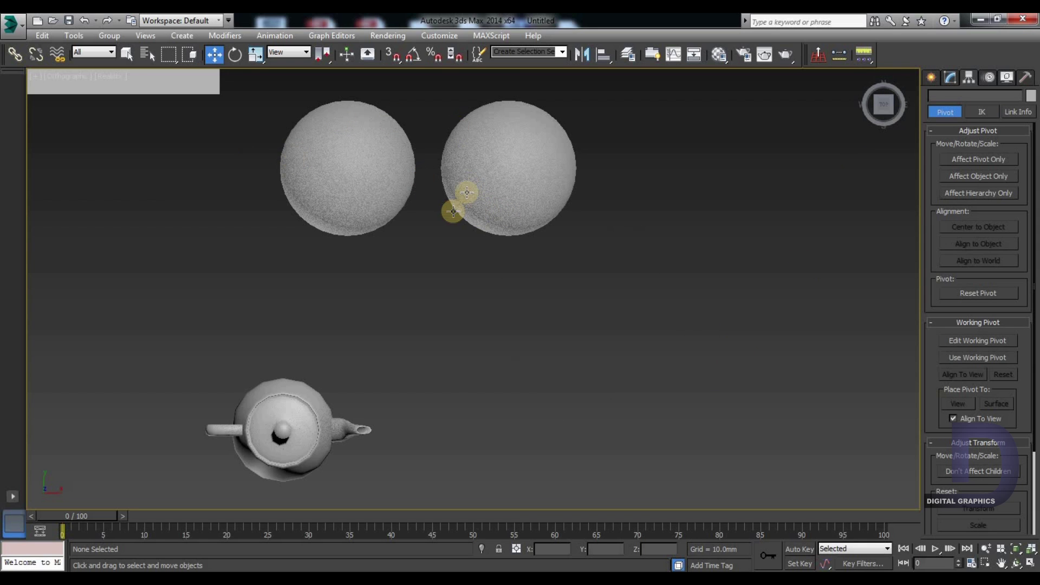
scroll(507, 228, down, 3)
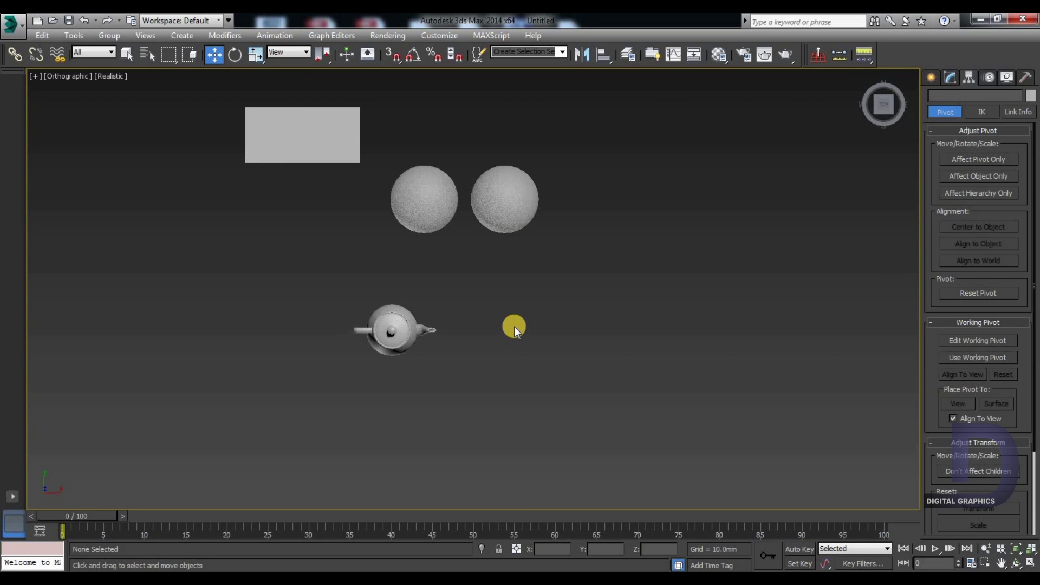